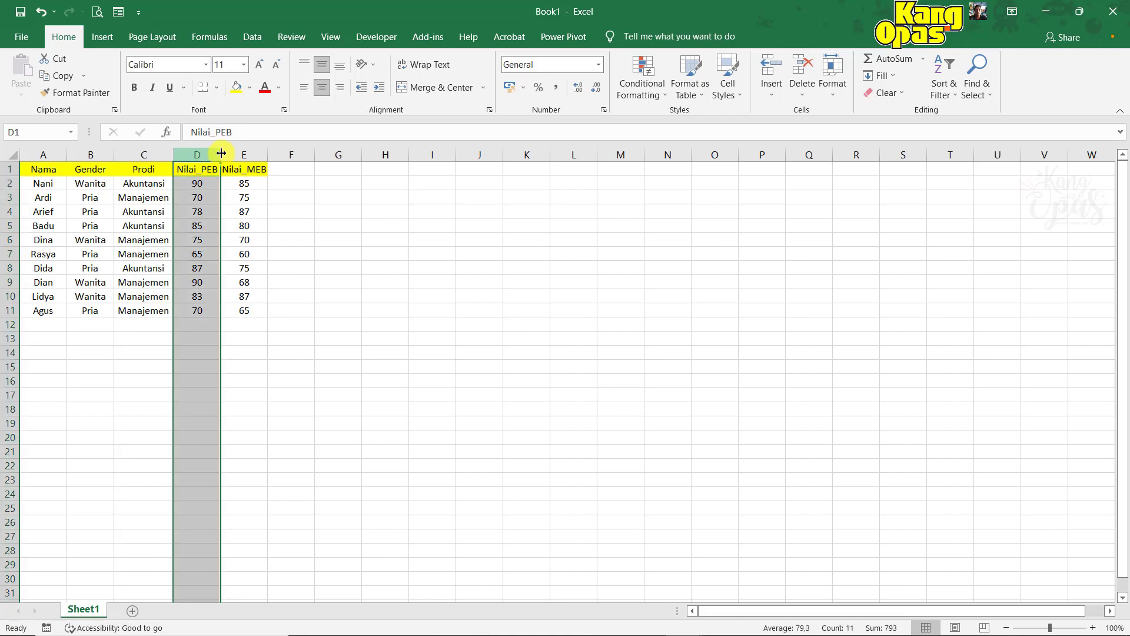
click(246, 154)
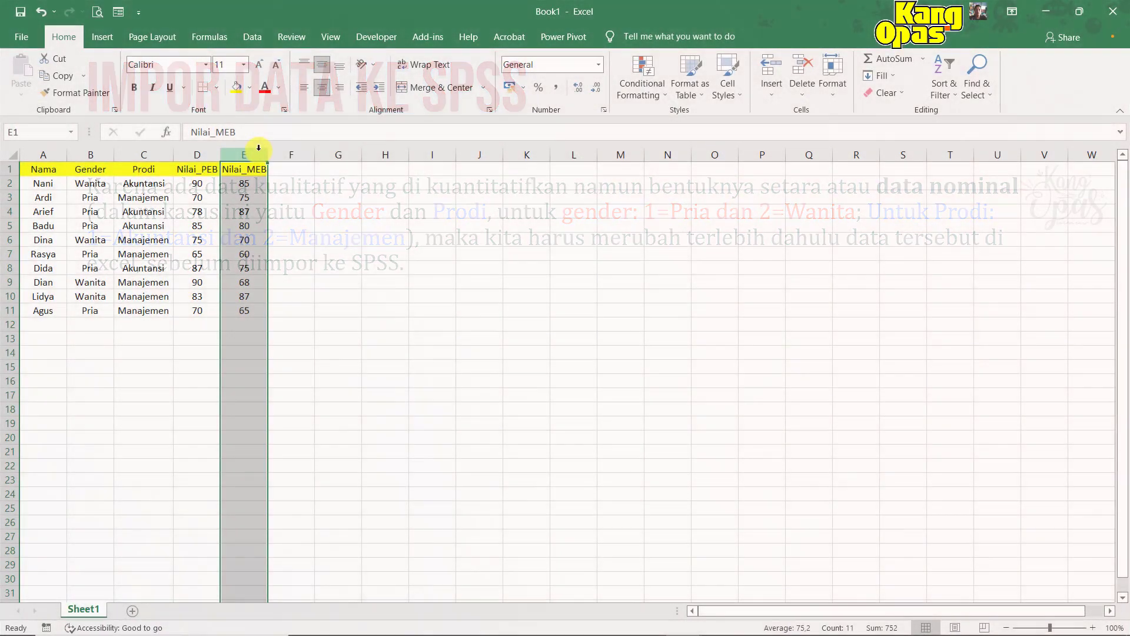
drag(93, 171, 171, 320)
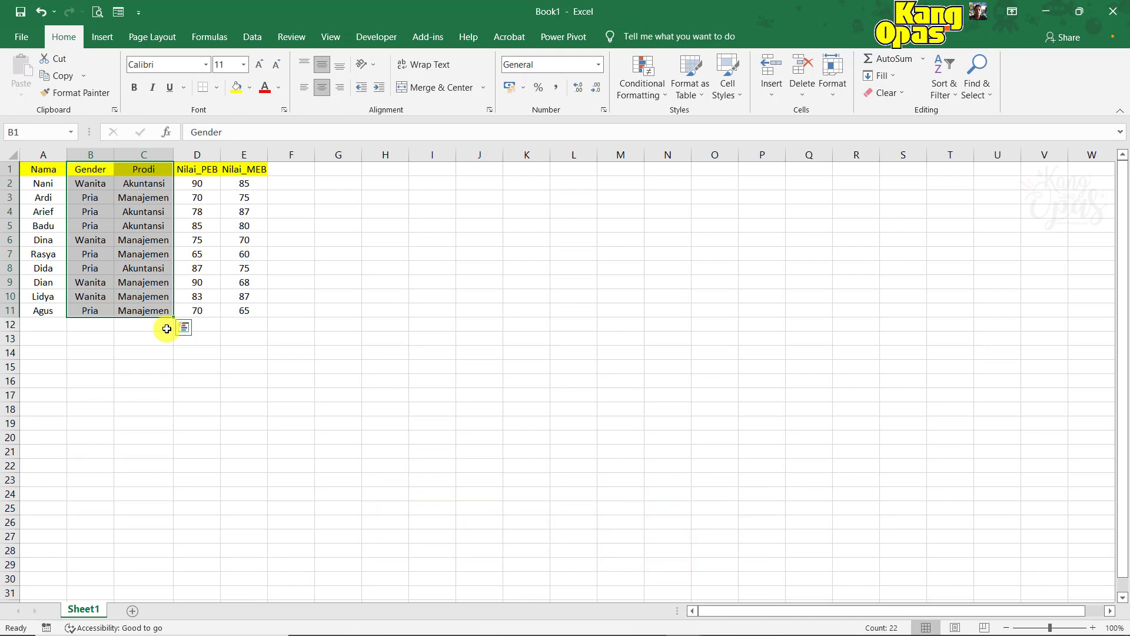
- Enter =IF(B2="Wanita";2;1) in G2 to code the gender and fill the formula down to G11
click(339, 187)
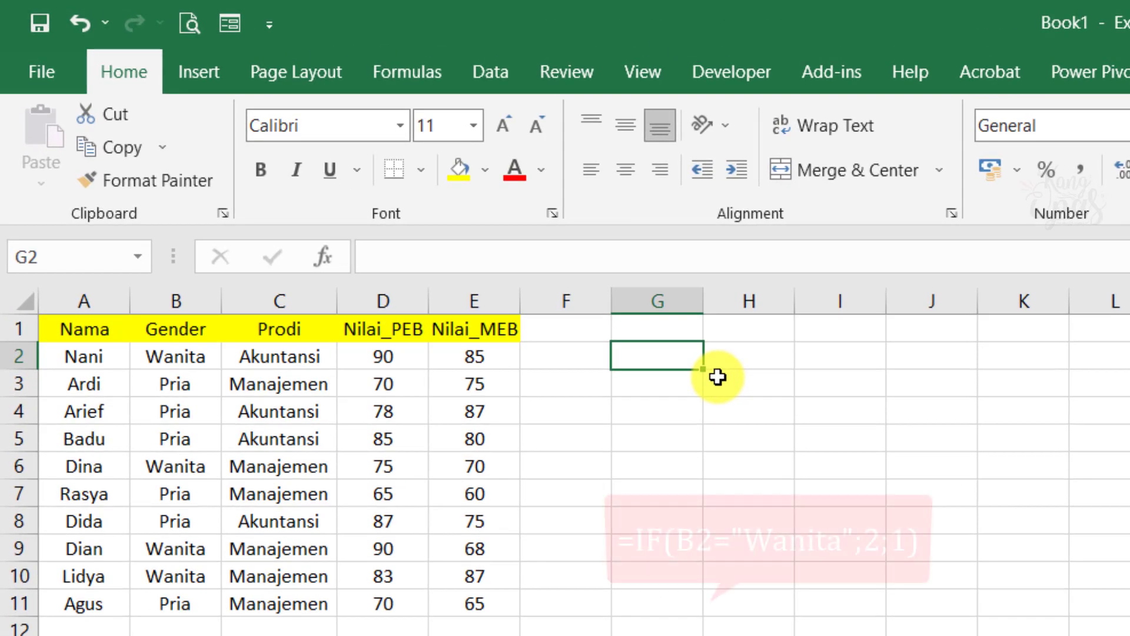
text(=if)
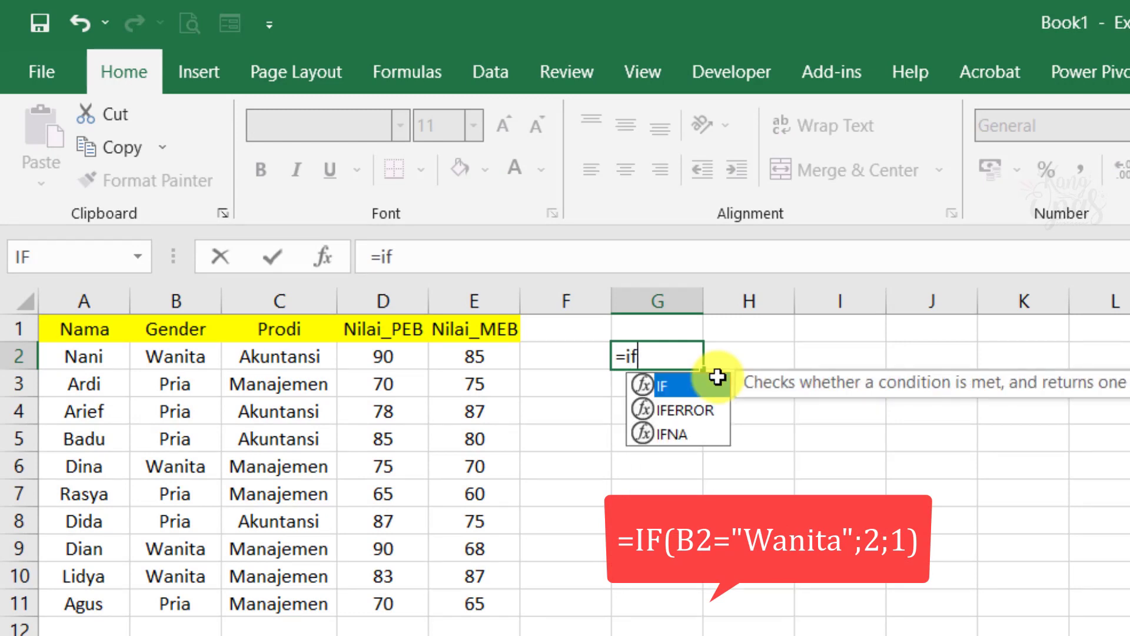
double_click(717, 377)
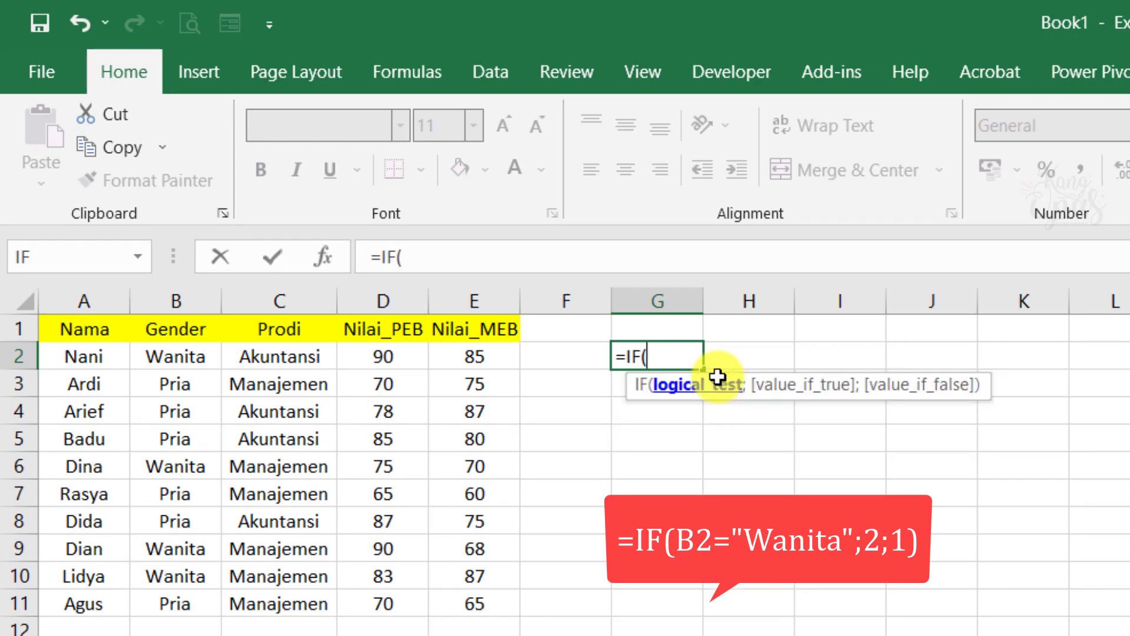
click(163, 363)
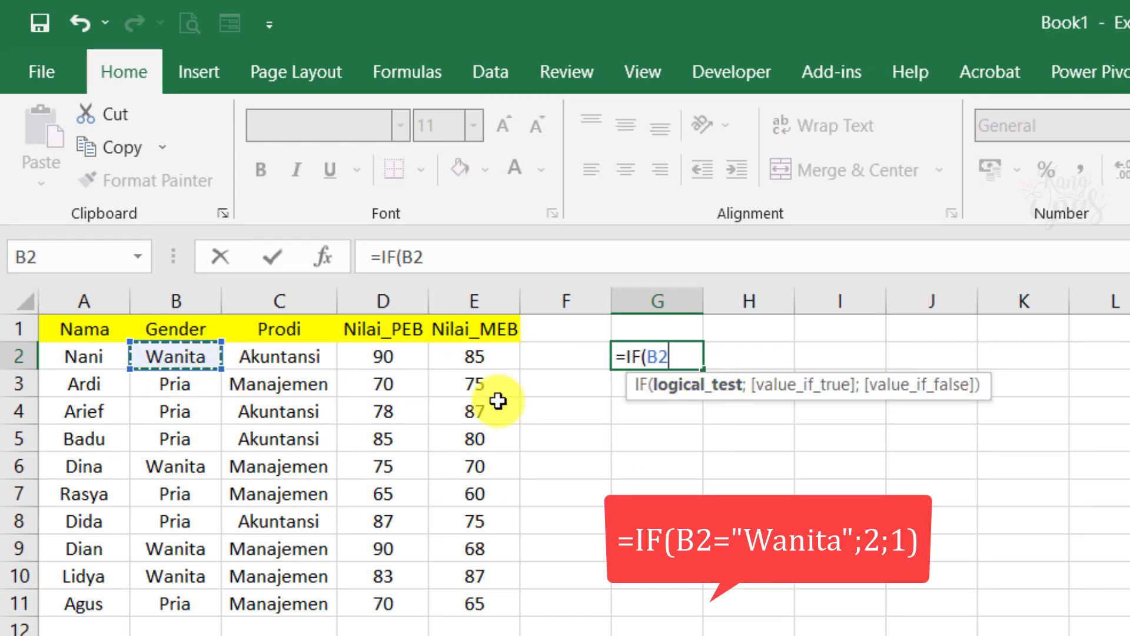
text(=)
text("Wani)
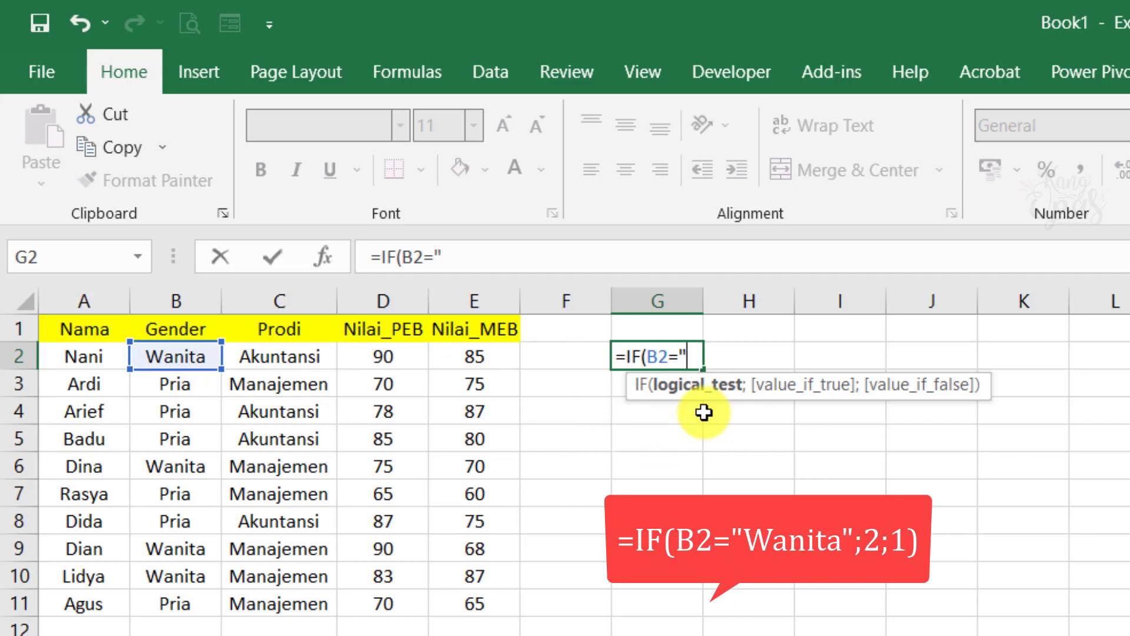
text(ta)
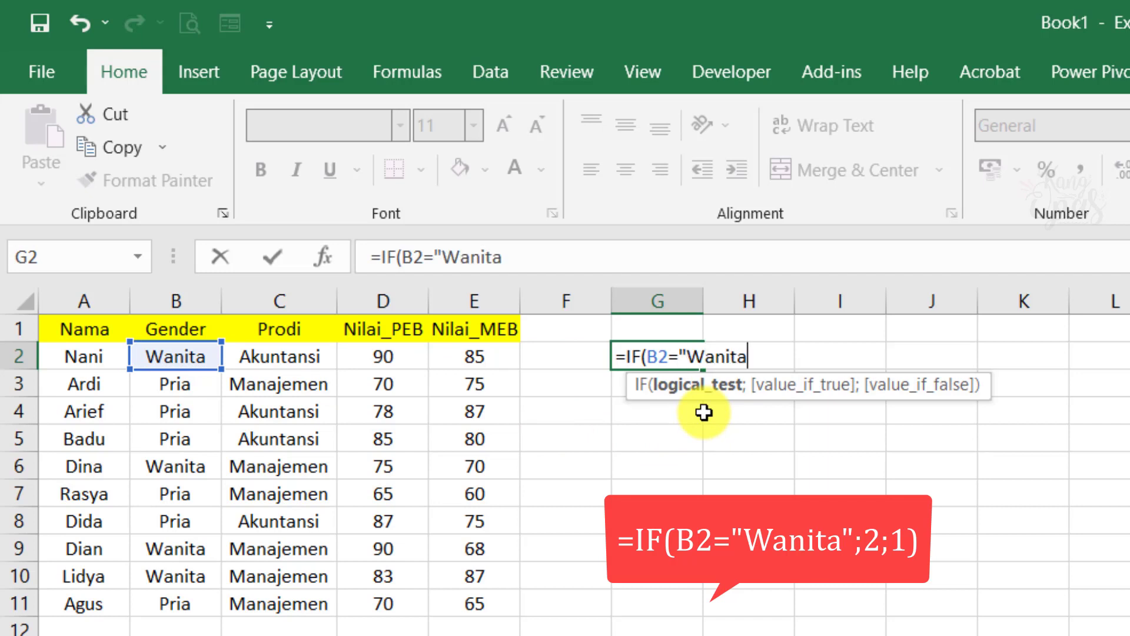
text(";)
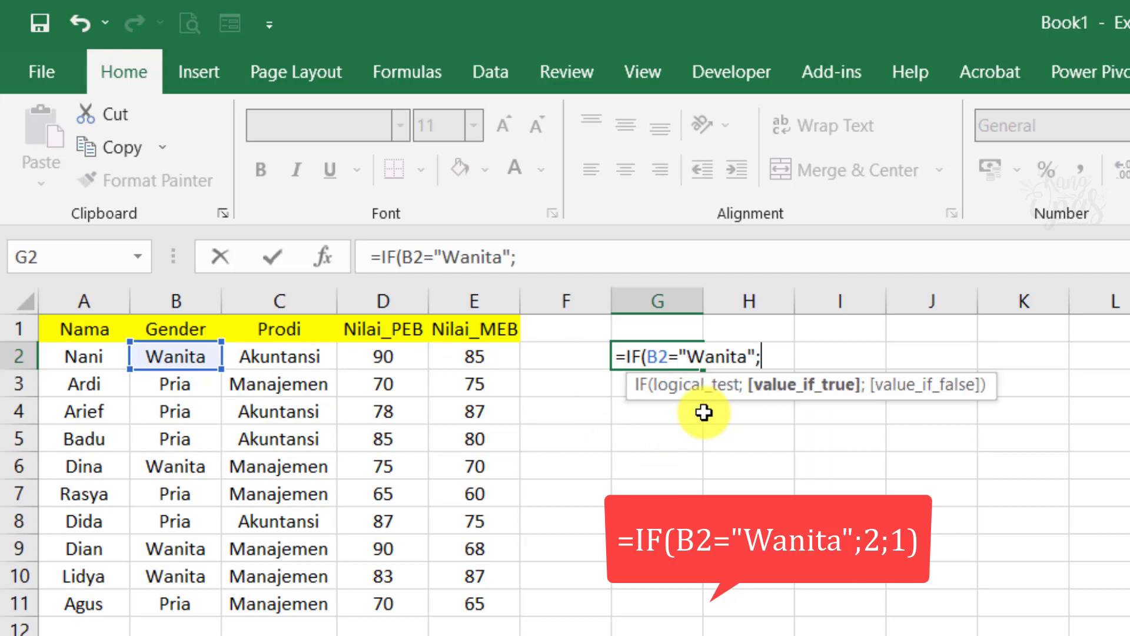
text(2;1))
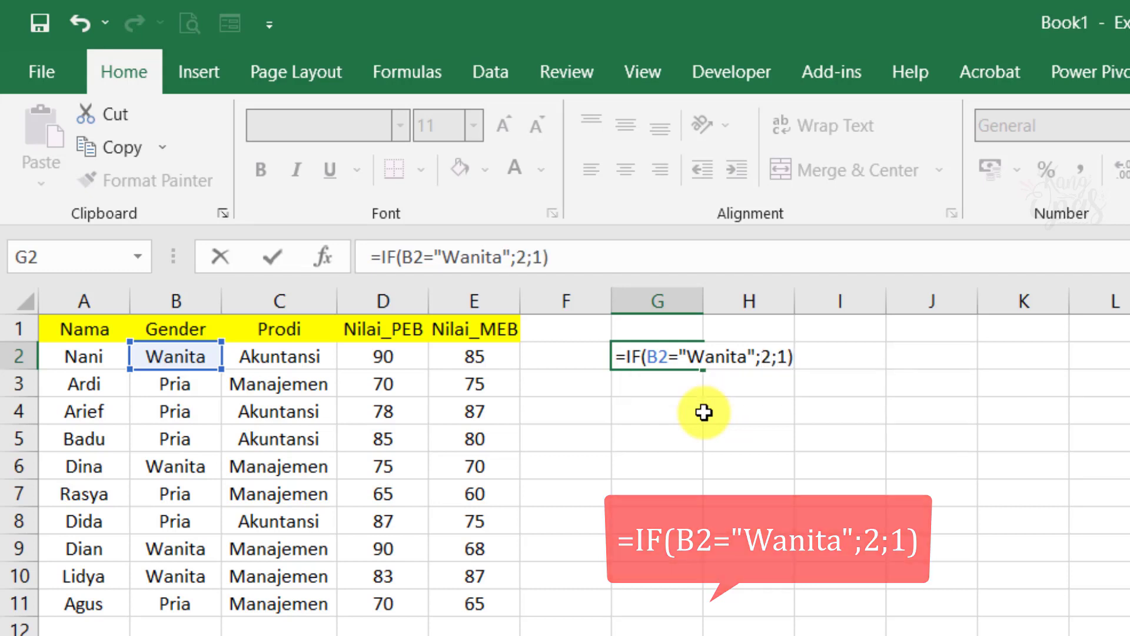
key(Return)
click(696, 356)
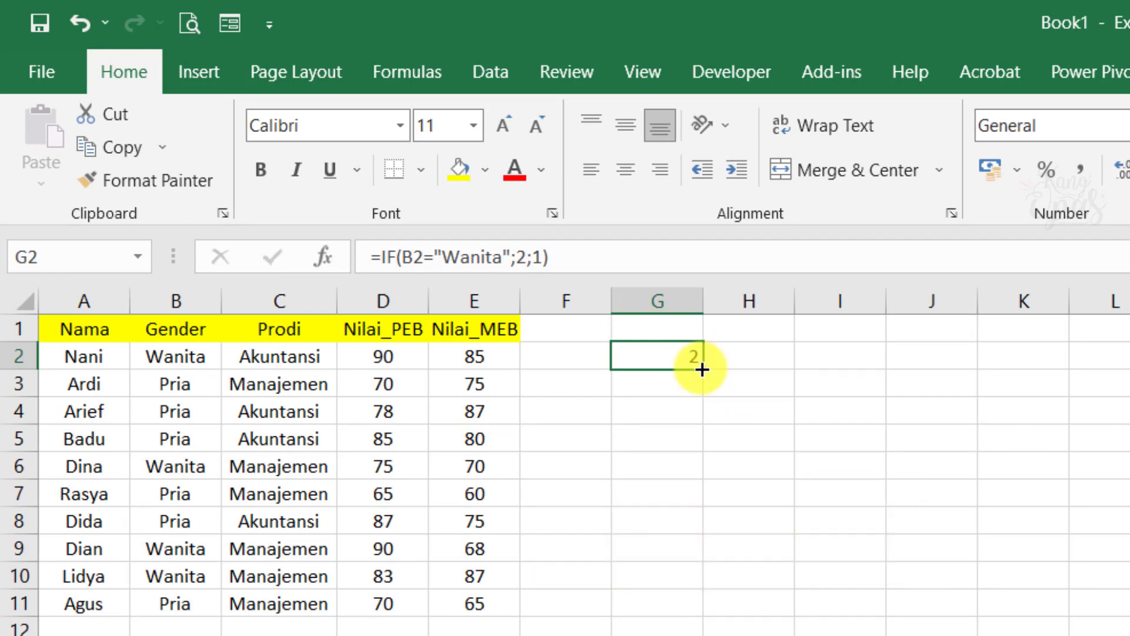
drag(703, 369, 714, 616)
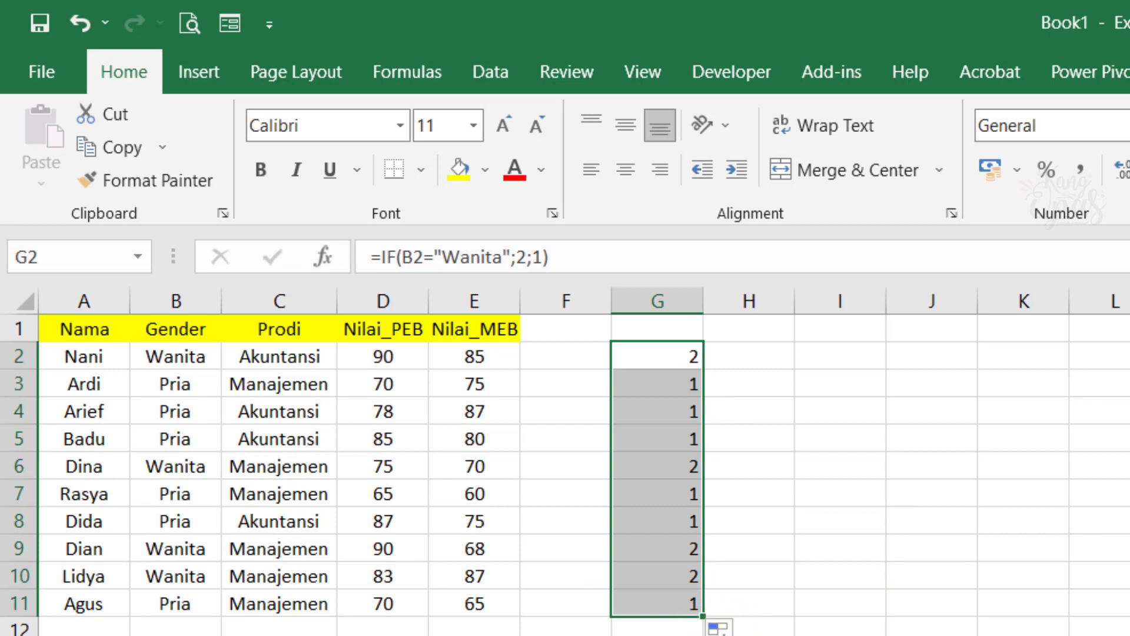
- Enter =IF(C2="Akuntansi";1;2) in H2 to code the Prodi column and fill the formula down to H11
click(749, 359)
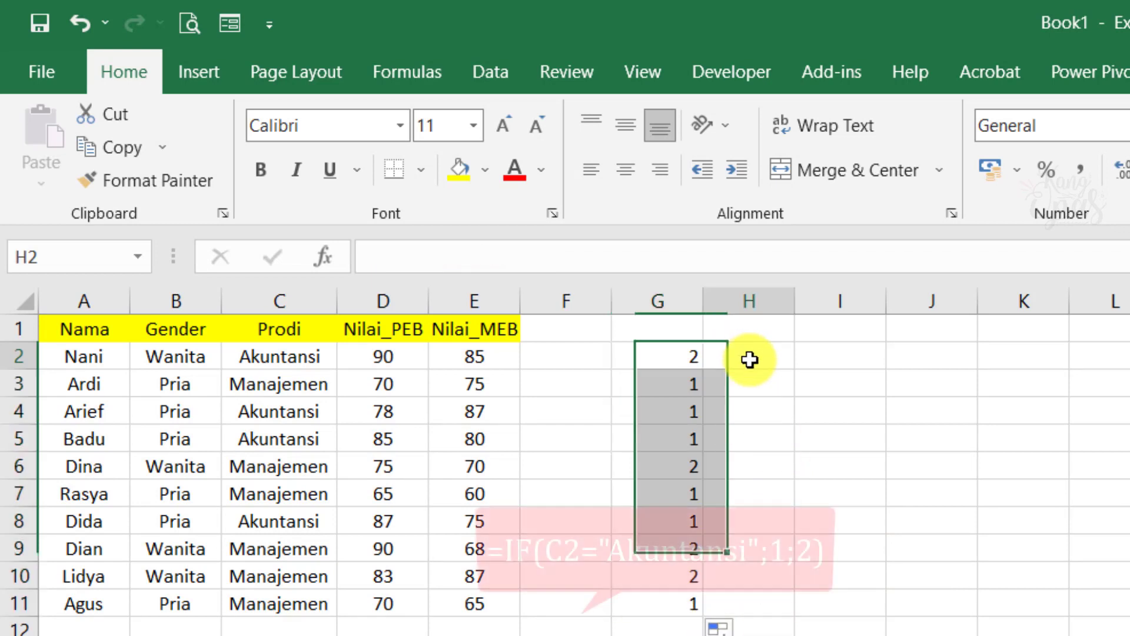
text(=IF()
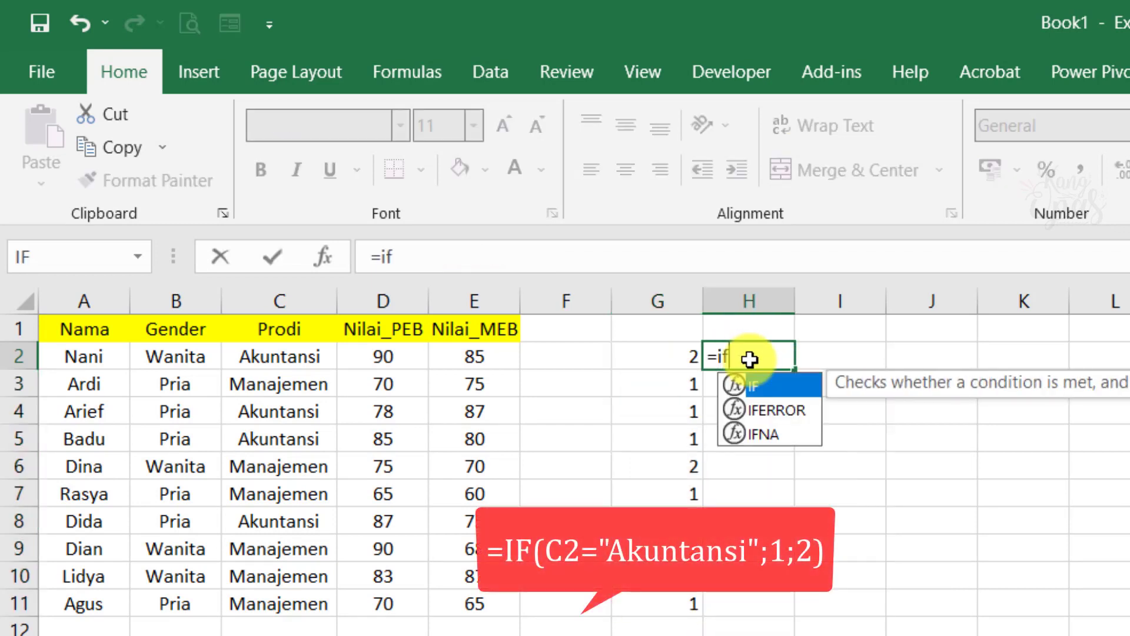
click(297, 356)
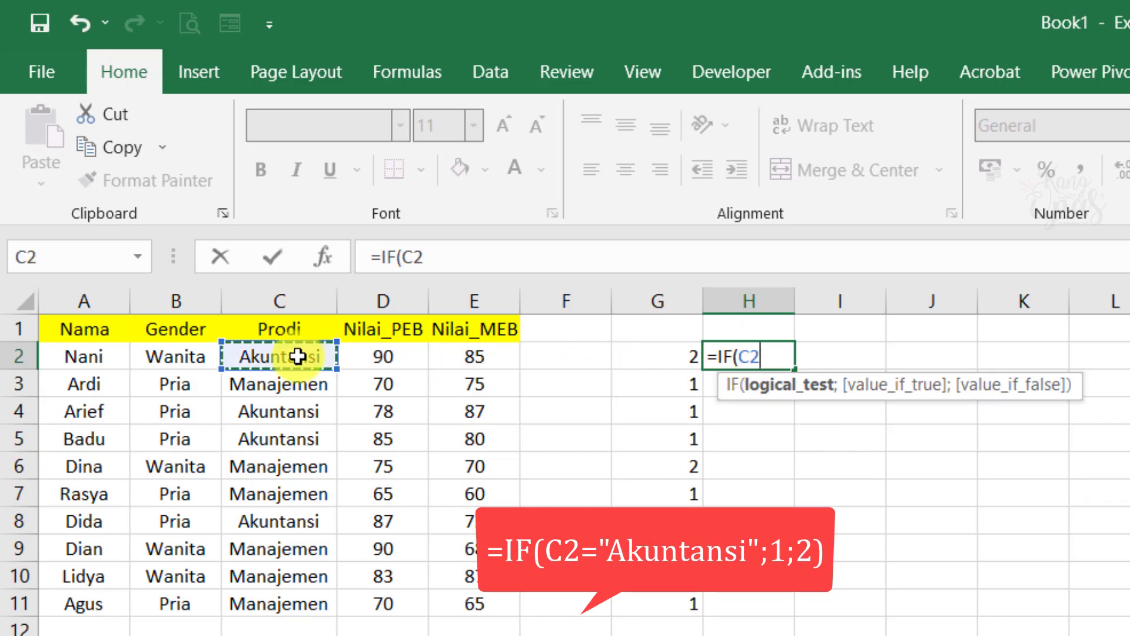
text(=)
text("Akuntan)
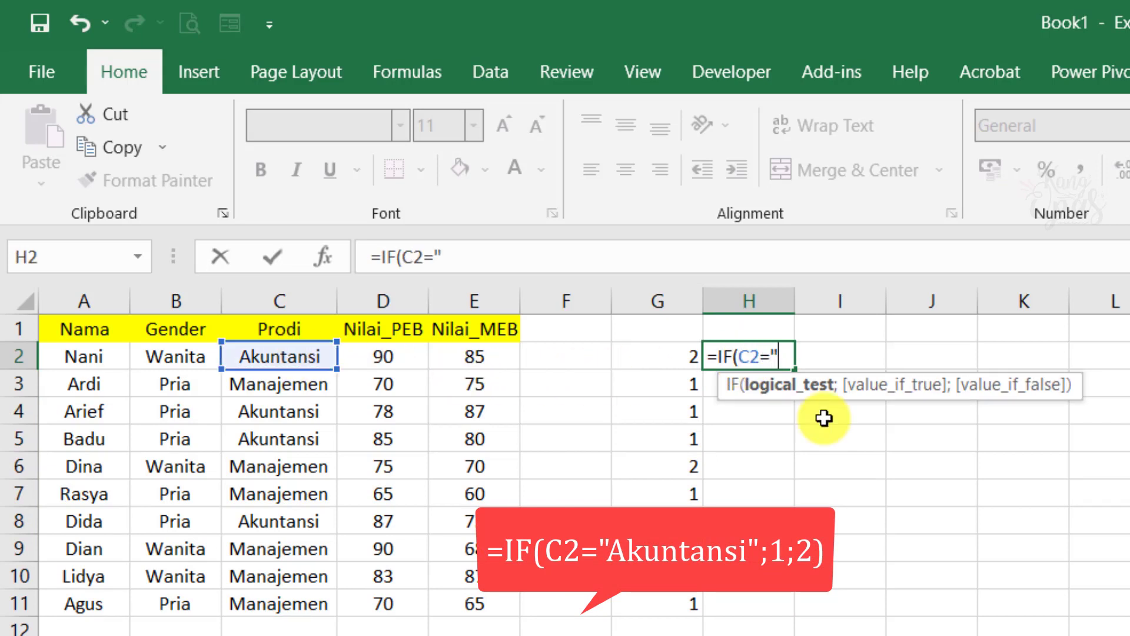
text(si)
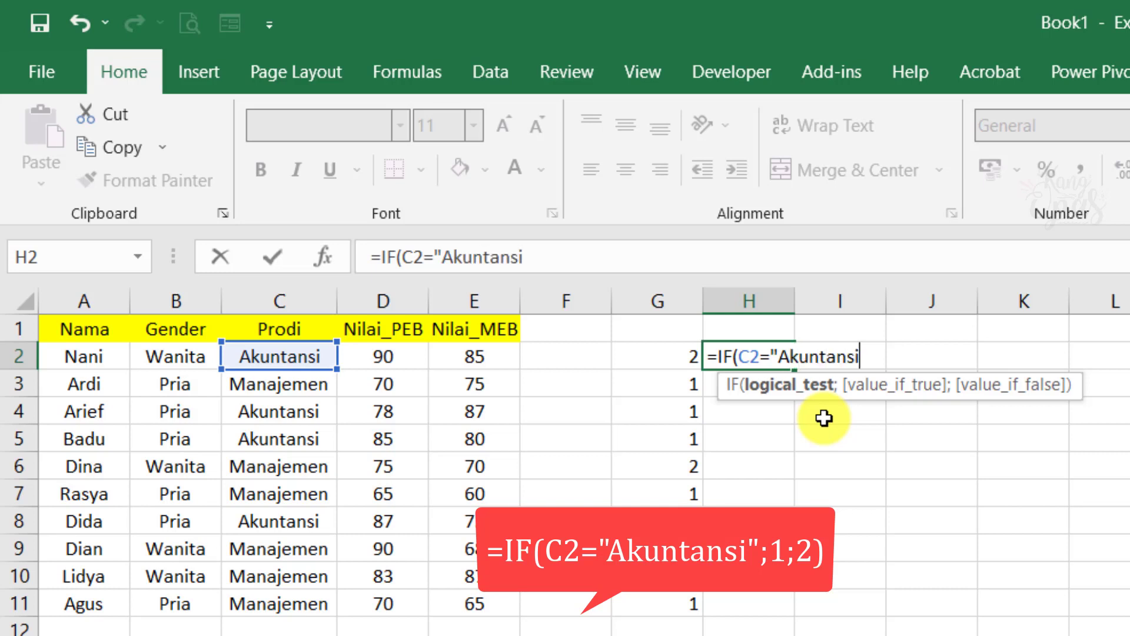
text(";)
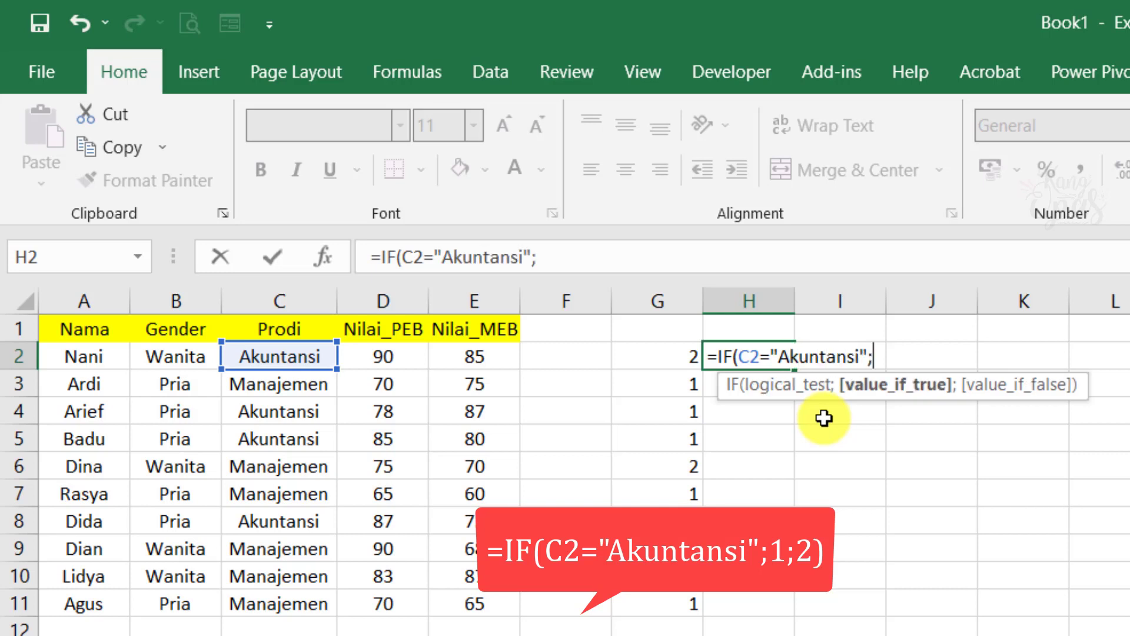
text(1;2))
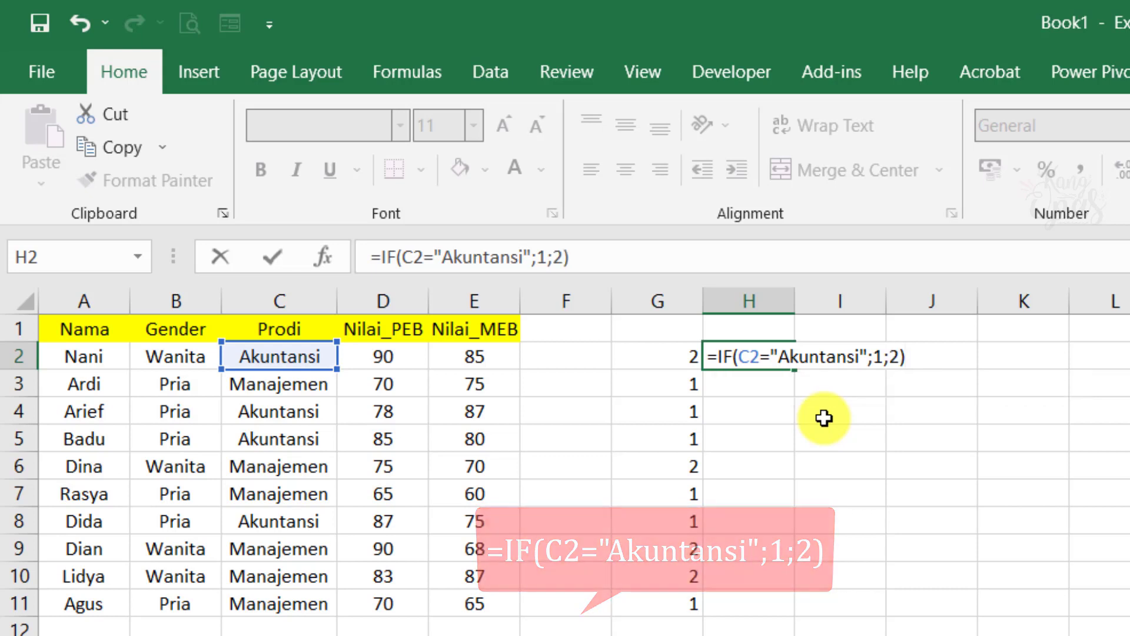
key(Return)
click(774, 351)
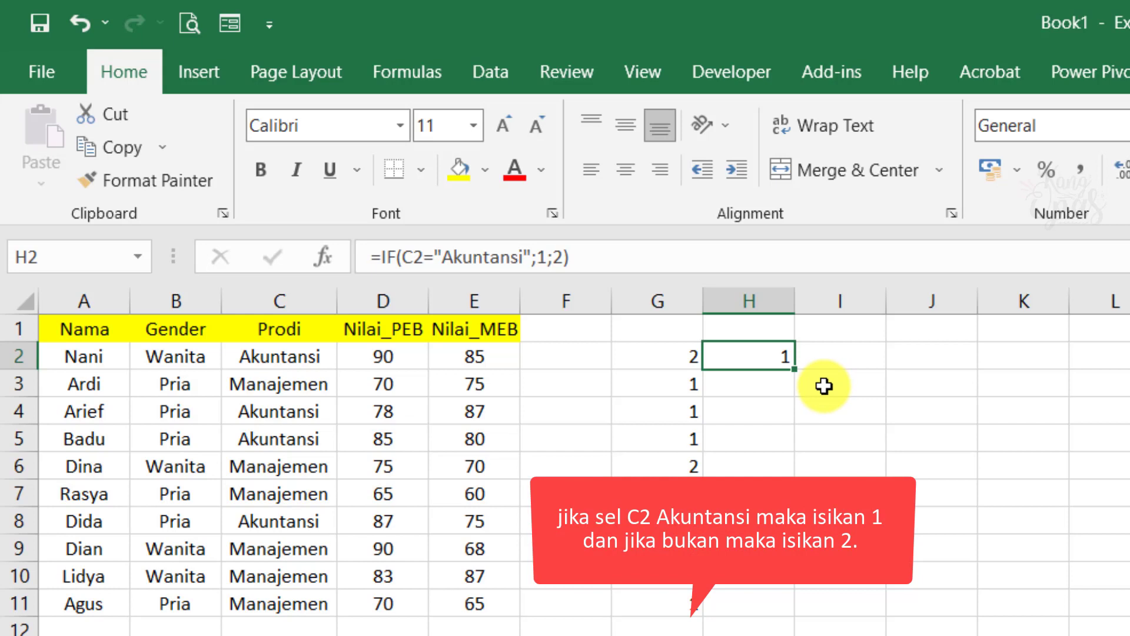
drag(795, 369, 860, 618)
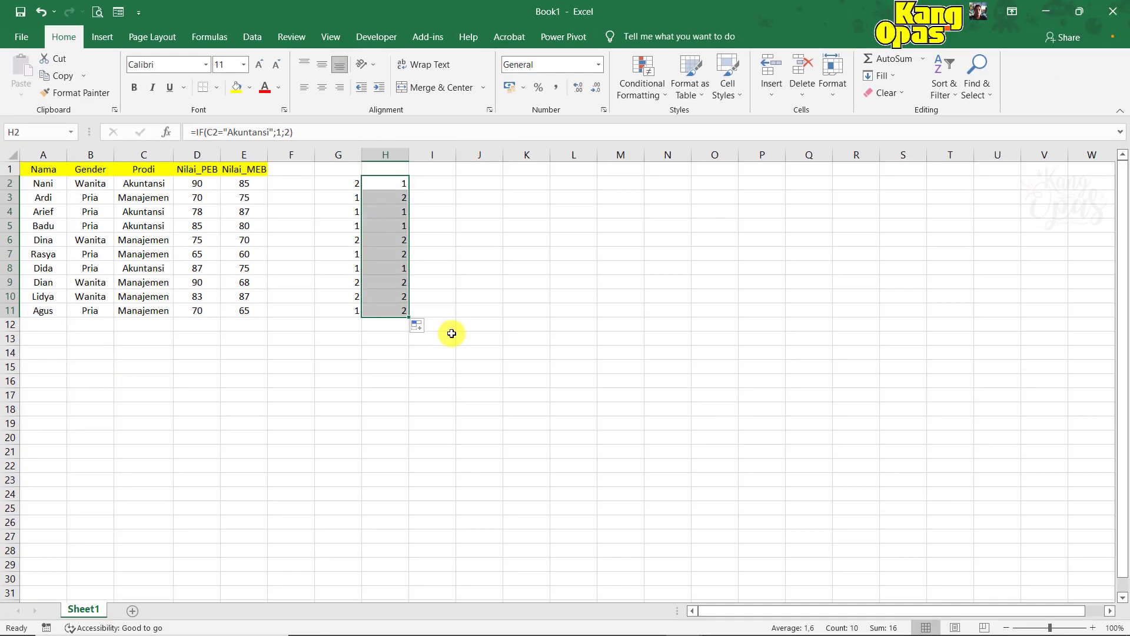
- Create a copy of Sheet1 in Book1, placed after the last sheet
click(562, 412)
right_click(91, 611)
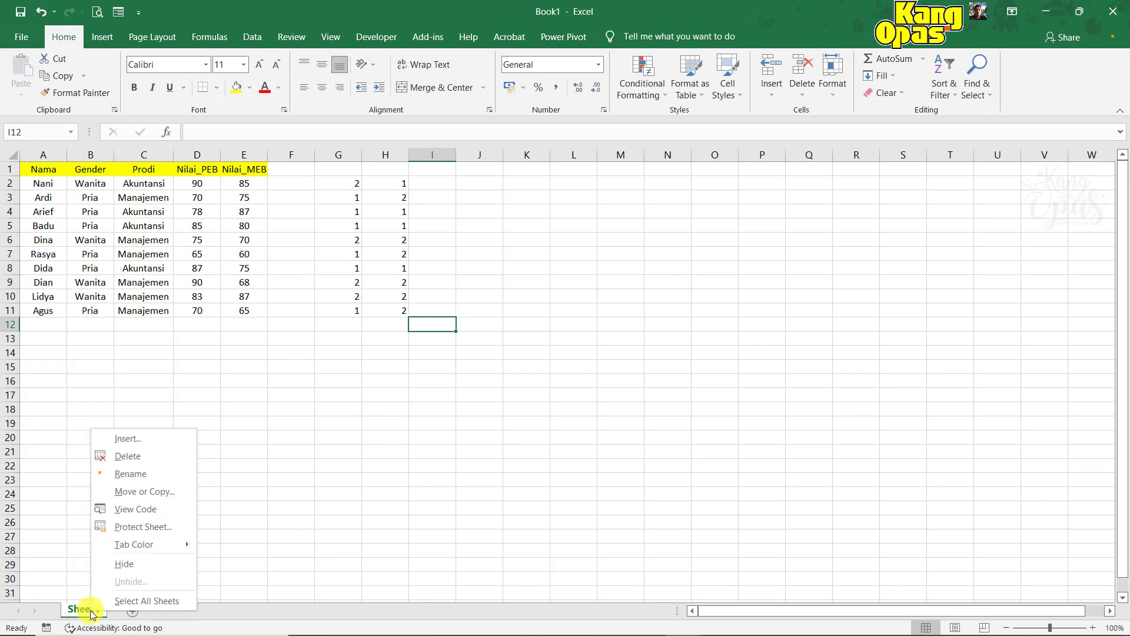
click(156, 494)
click(51, 577)
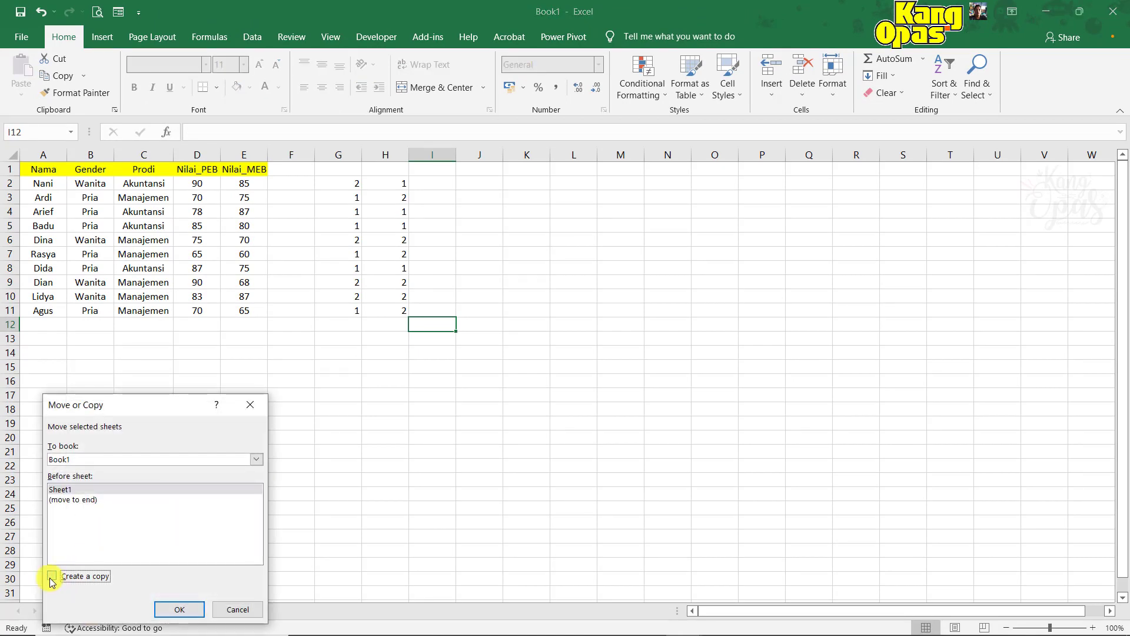
click(73, 501)
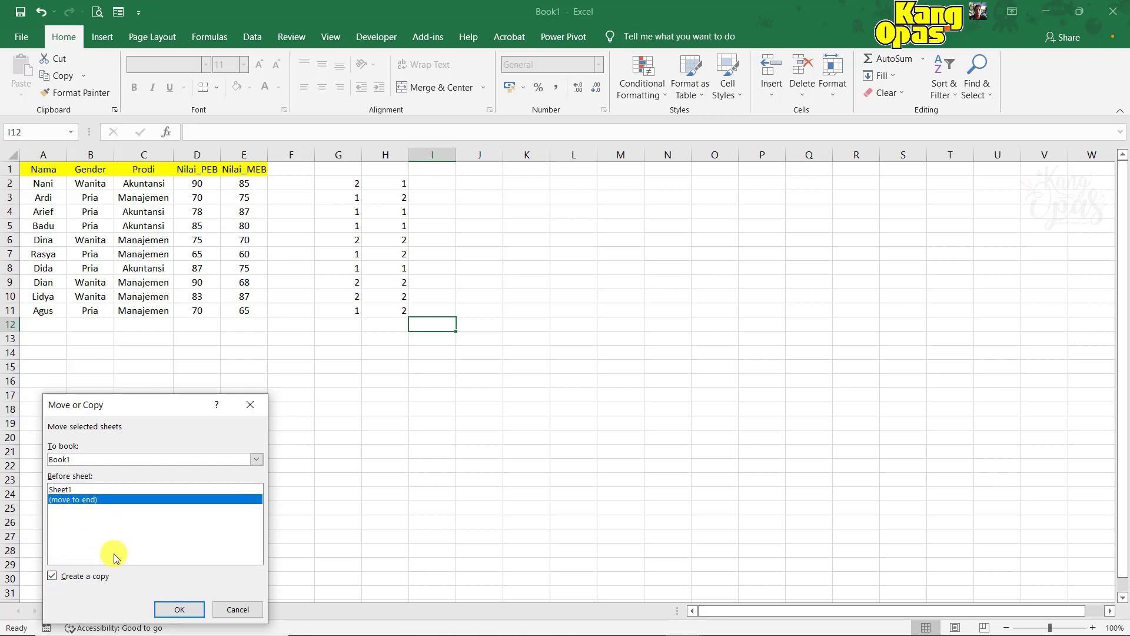
click(178, 613)
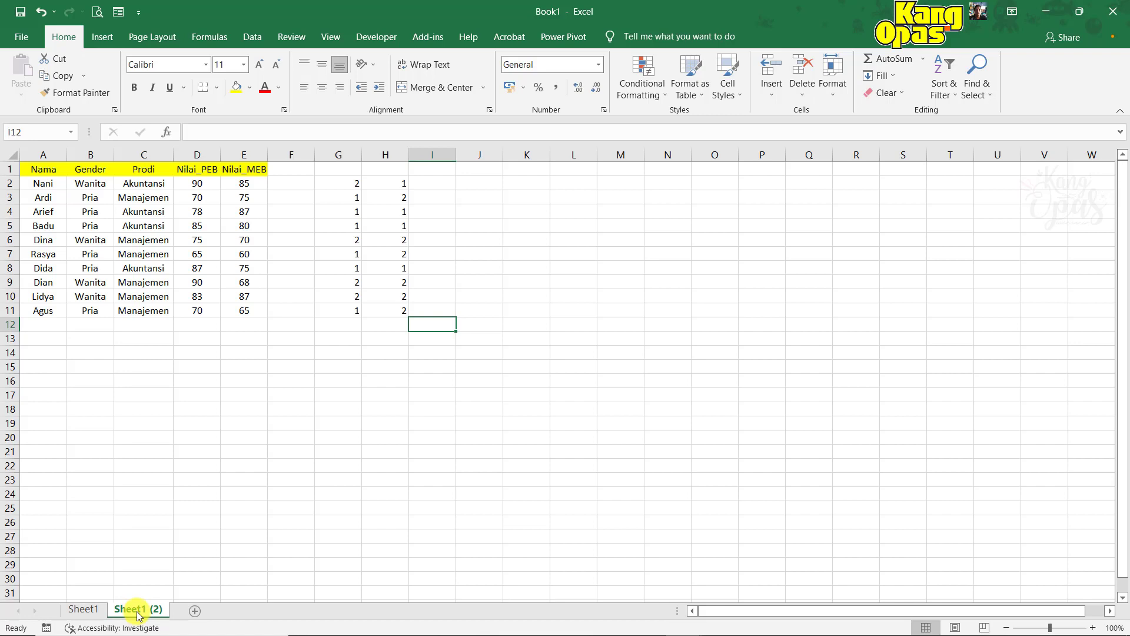
- Rename the copied sheet as Data
right_click(137, 611)
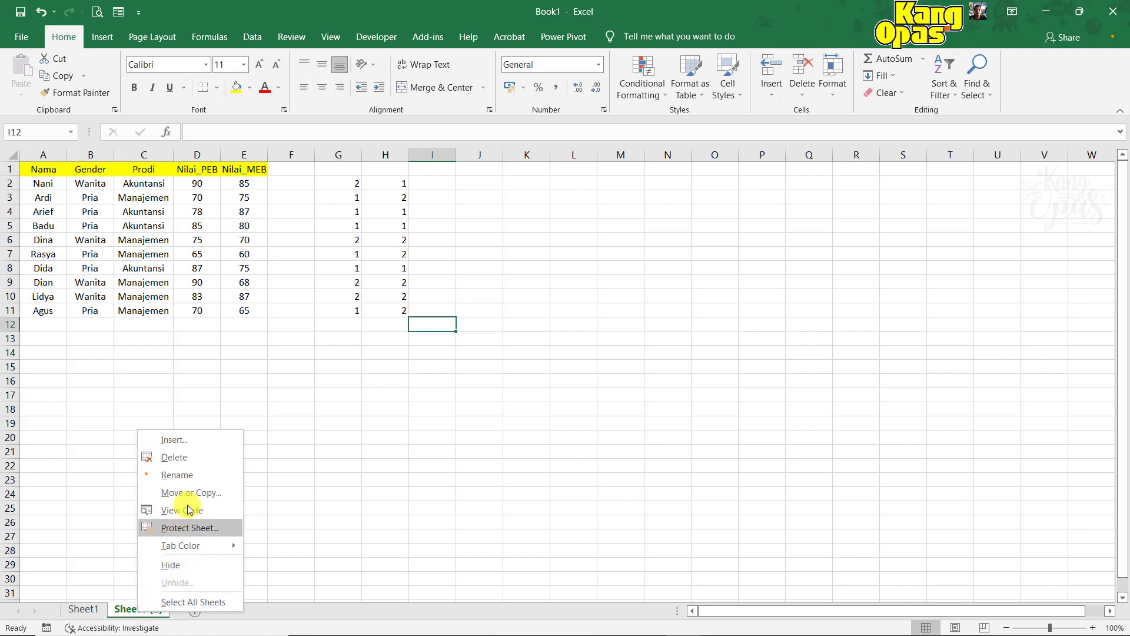
click(177, 474)
text(Data)
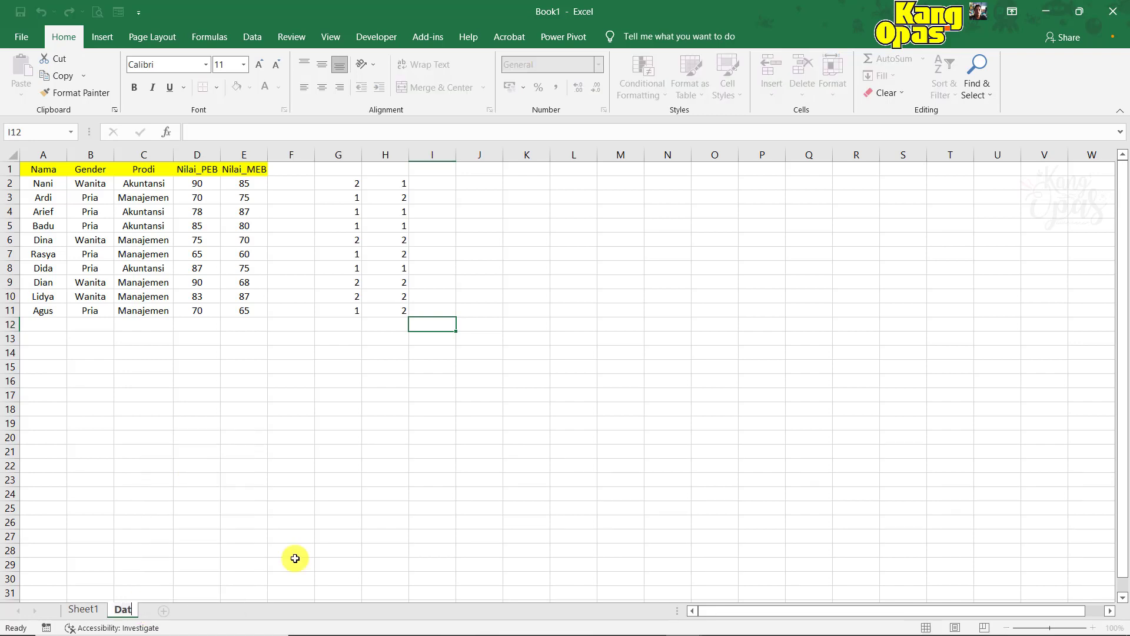
click(294, 562)
- On the Data sheet, replace the Gender and Prodi entries in B2:C11 with the codes from G2:H11, pasted as values only
drag(344, 186, 394, 300)
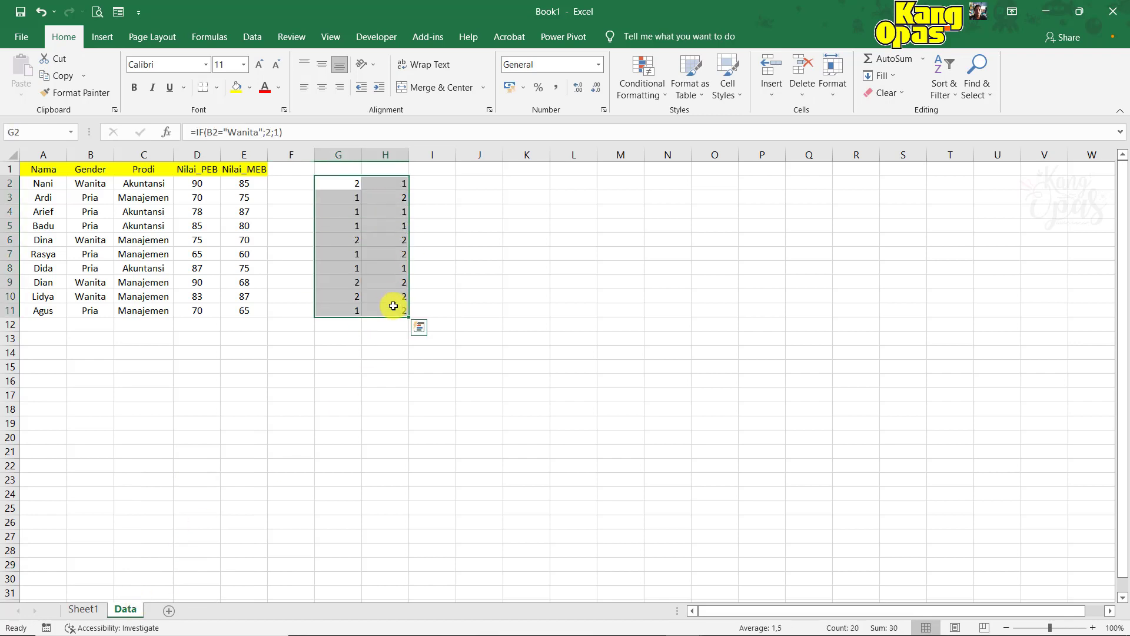
right_click(388, 310)
click(408, 326)
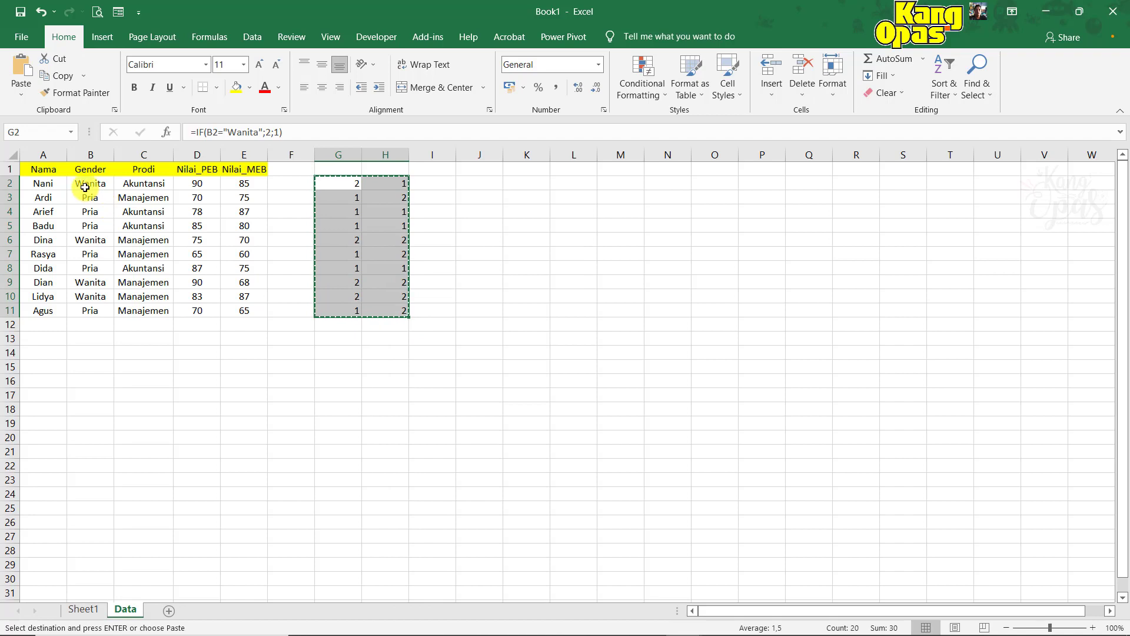
drag(86, 185, 157, 305)
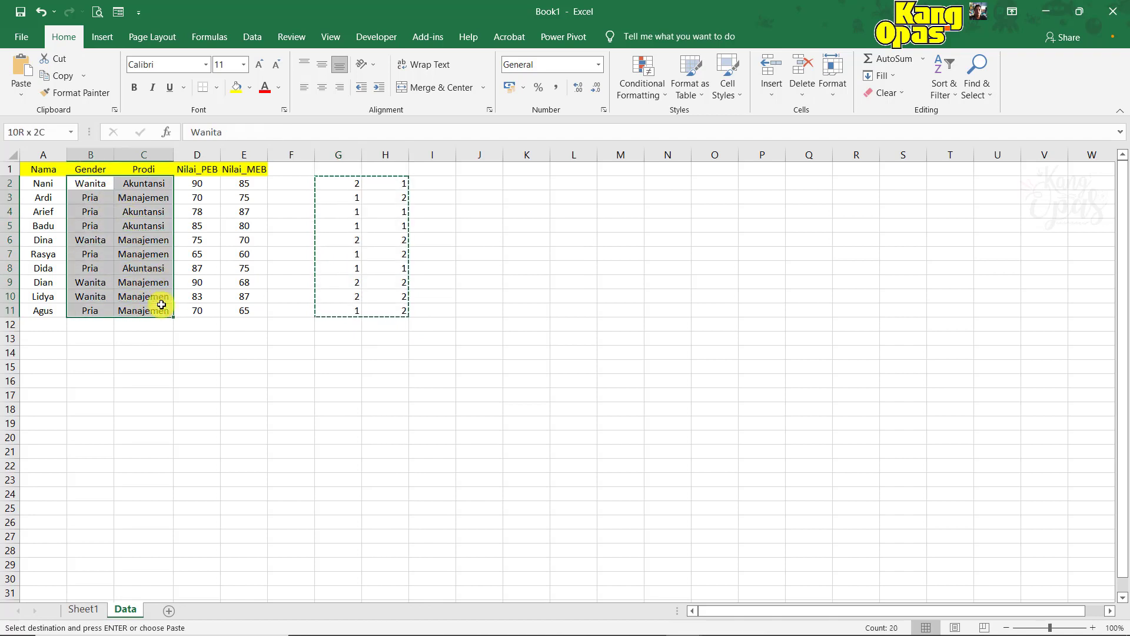
right_click(148, 271)
click(201, 332)
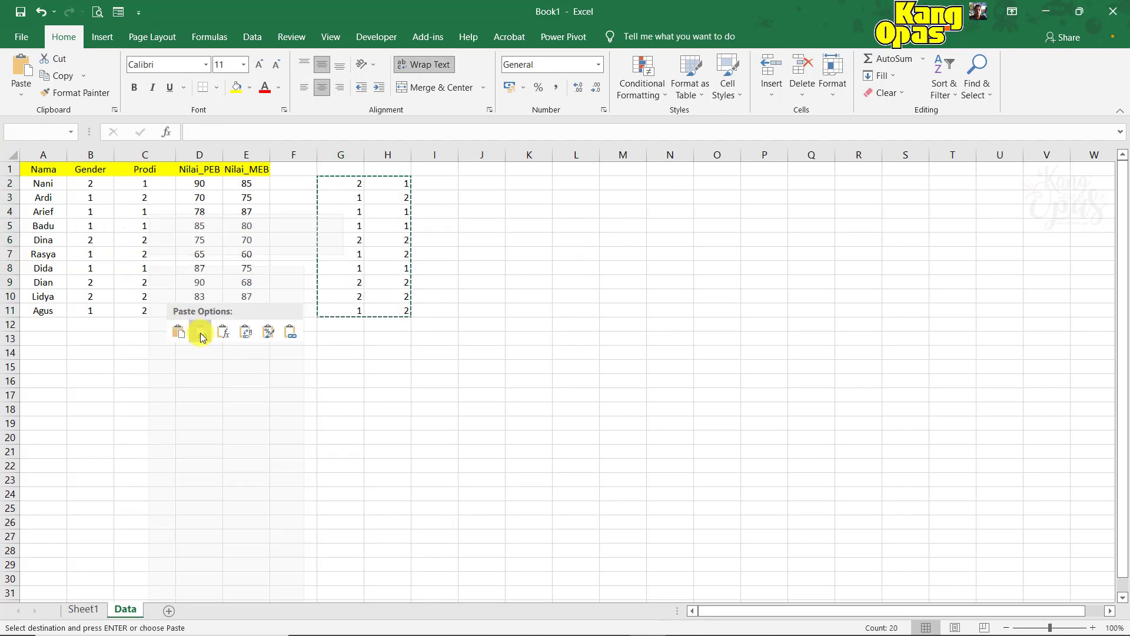
click(197, 330)
click(83, 610)
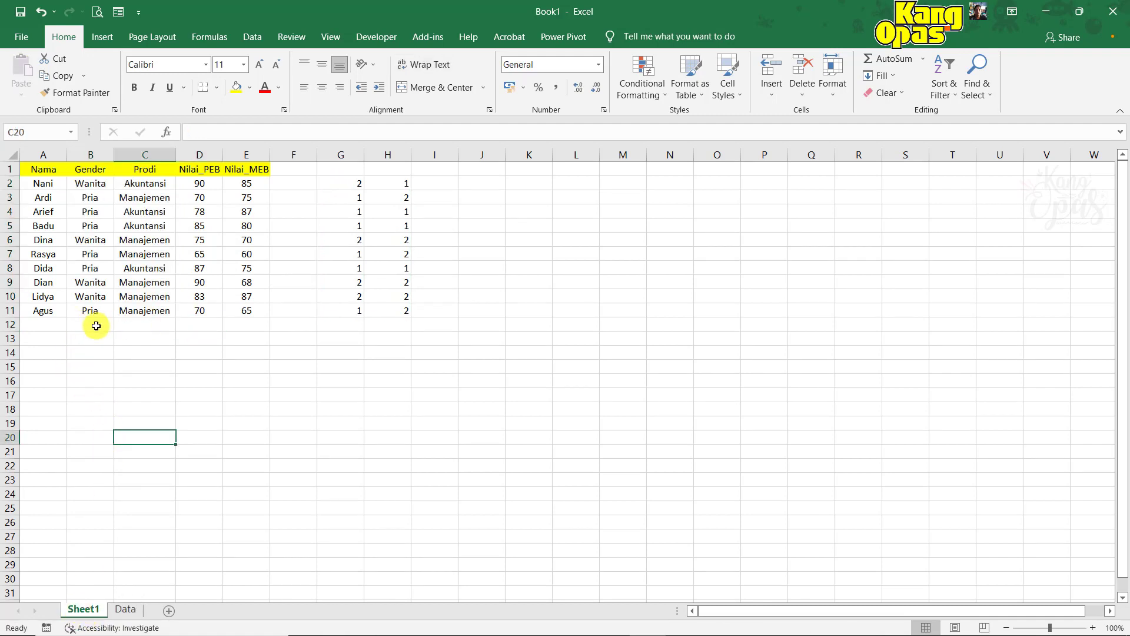
click(126, 610)
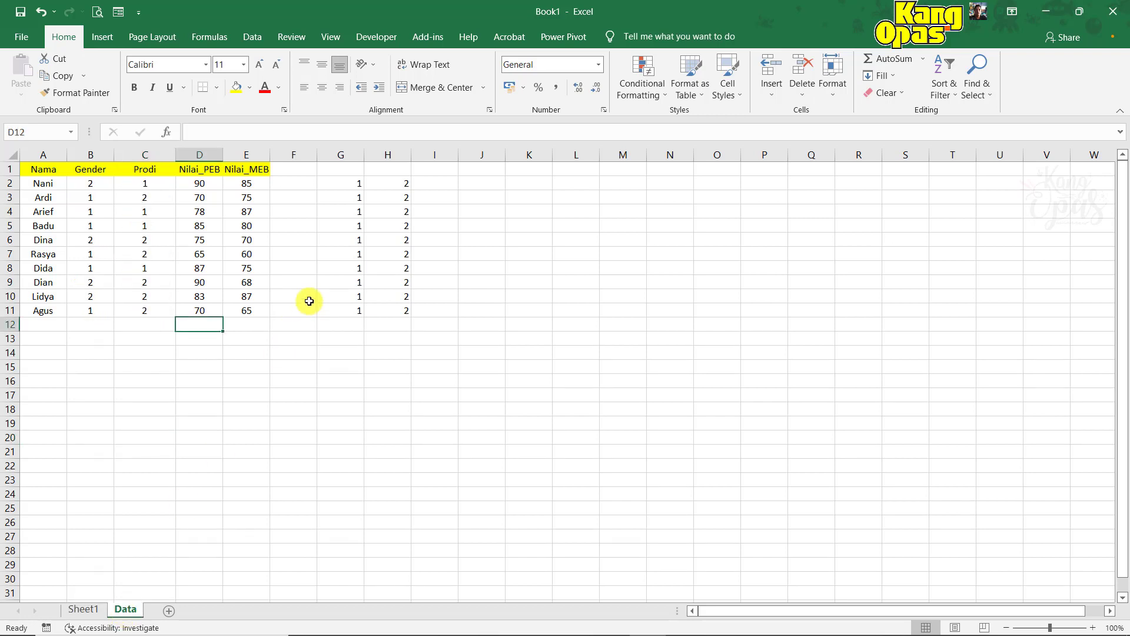
- Save the workbook in Documents under the name Data Latihan OLAP Cubes
click(309, 300)
click(20, 12)
text(Data La)
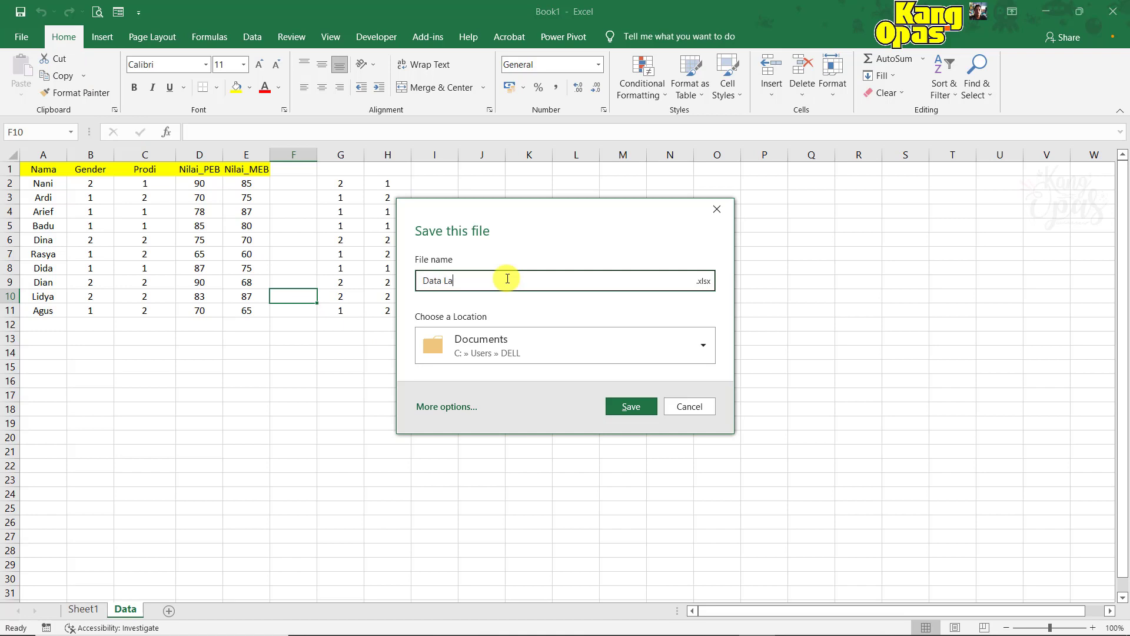
text(tihan OLAP Cubes)
click(640, 408)
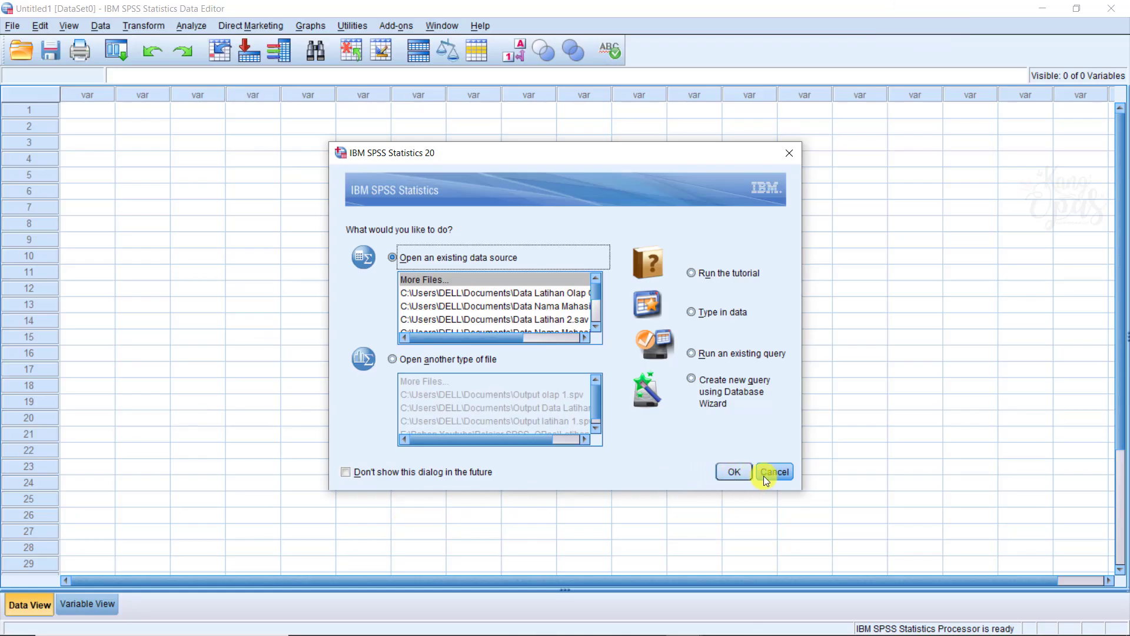
- In SPSS, dismiss the startup dialog and open the Excel file Data Latihan Olap Cubes.xlsx from Documents as data
click(773, 471)
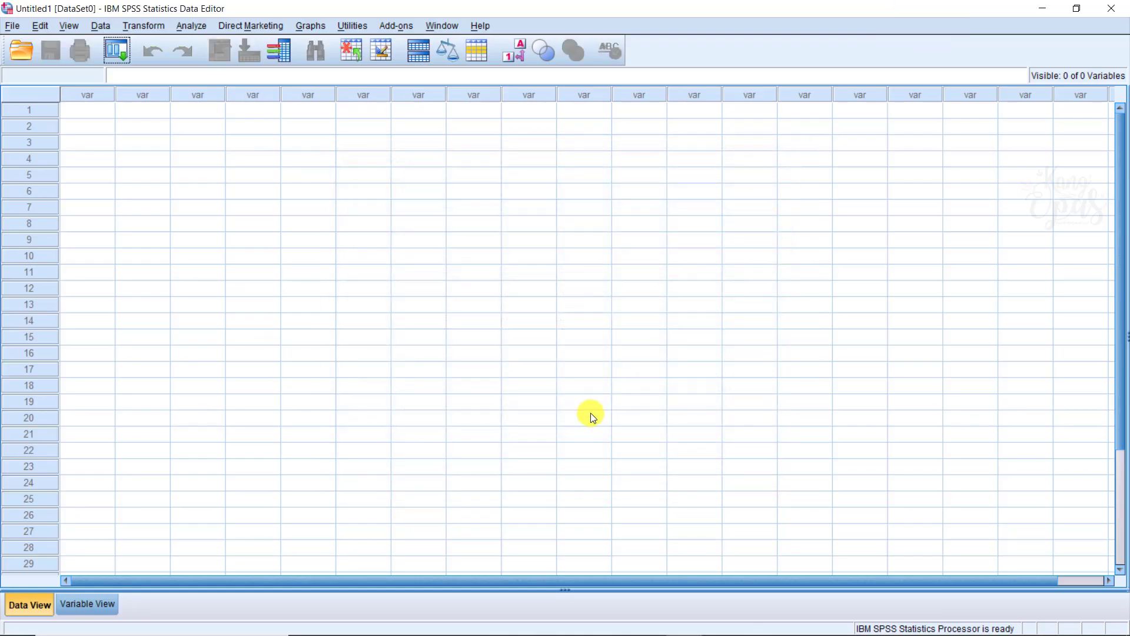
click(8, 27)
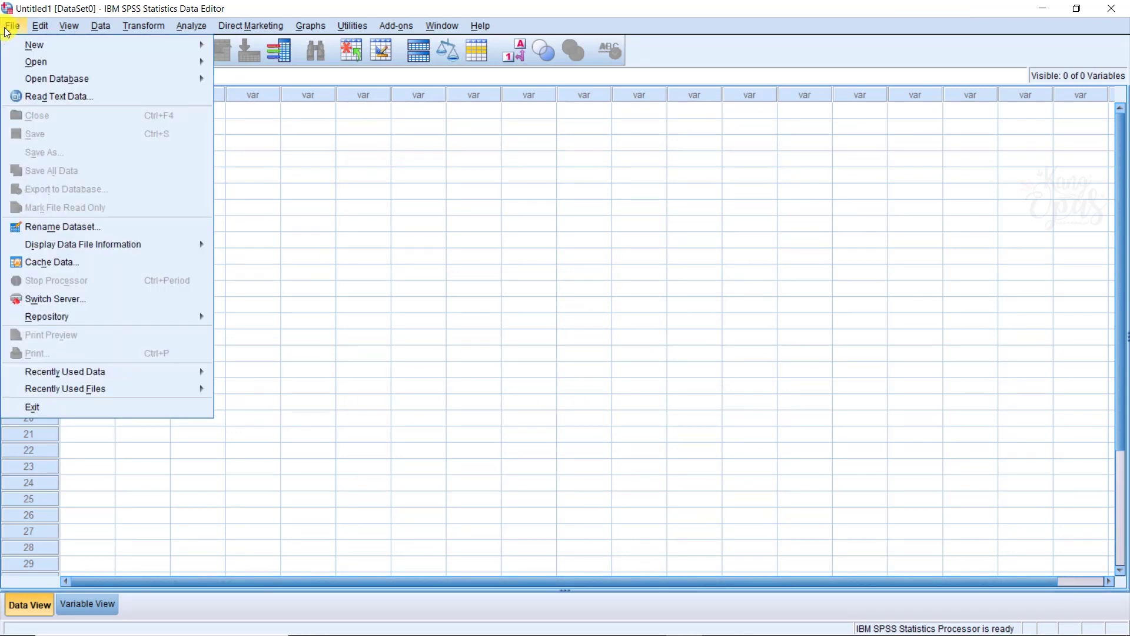
mouse_move(33, 66)
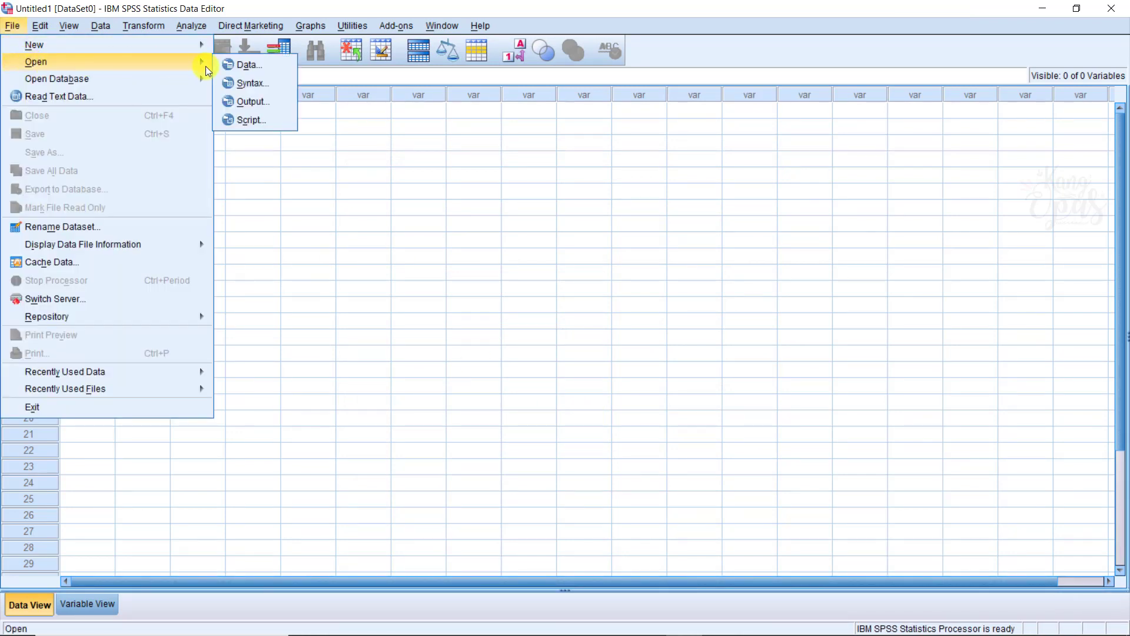
click(248, 66)
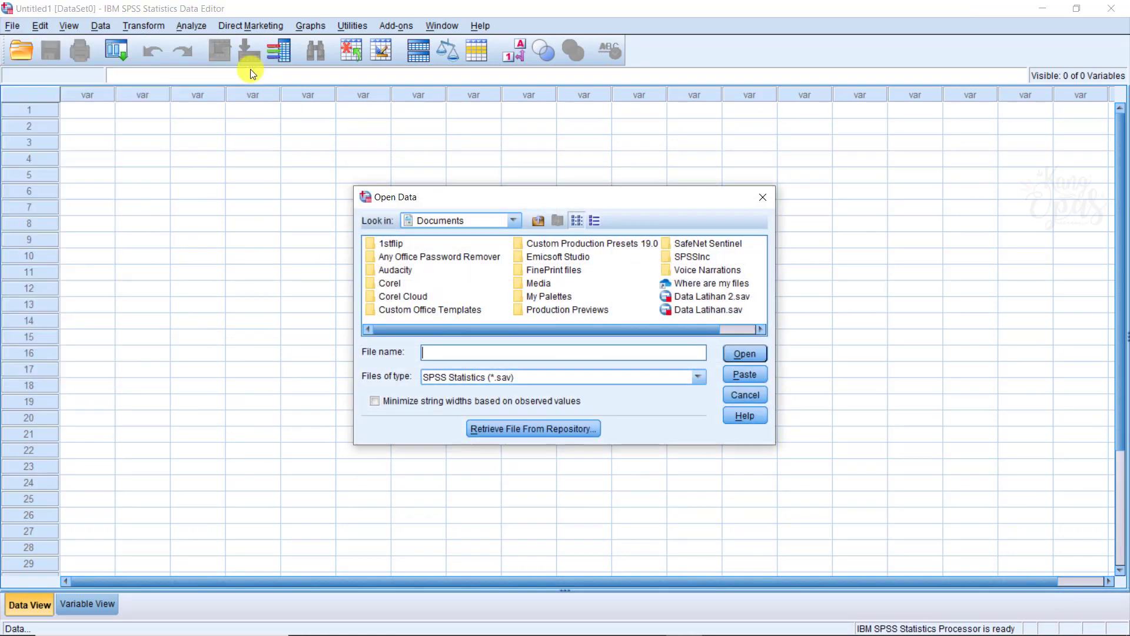
click(443, 378)
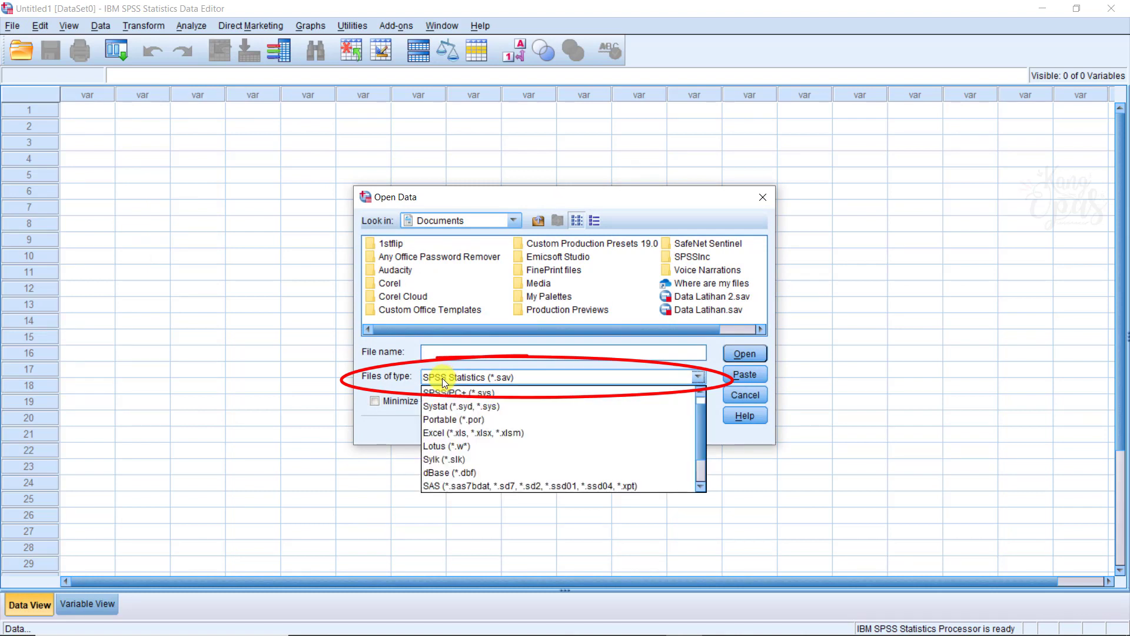
click(450, 432)
click(684, 298)
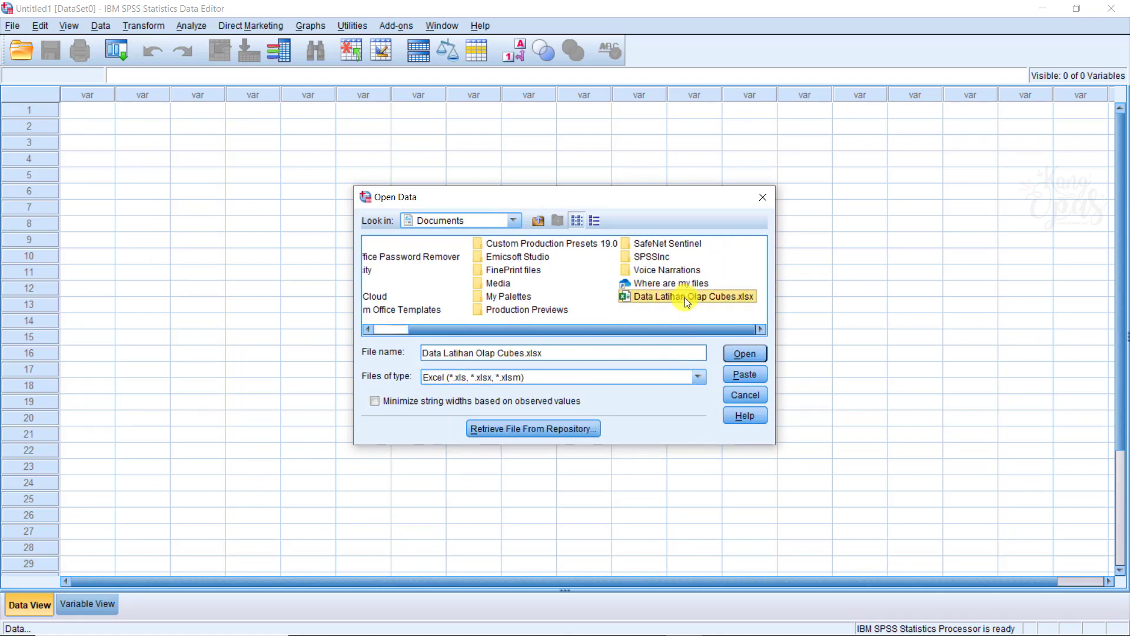
click(740, 355)
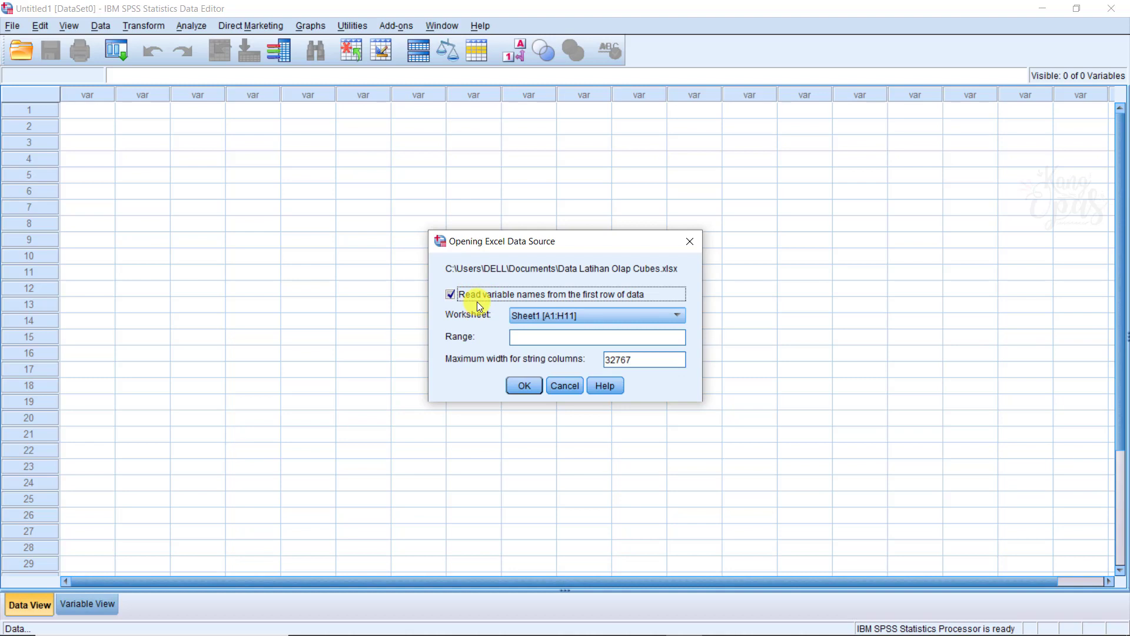
- Import the Data worksheet, reading variable names from the first row of data
click(625, 318)
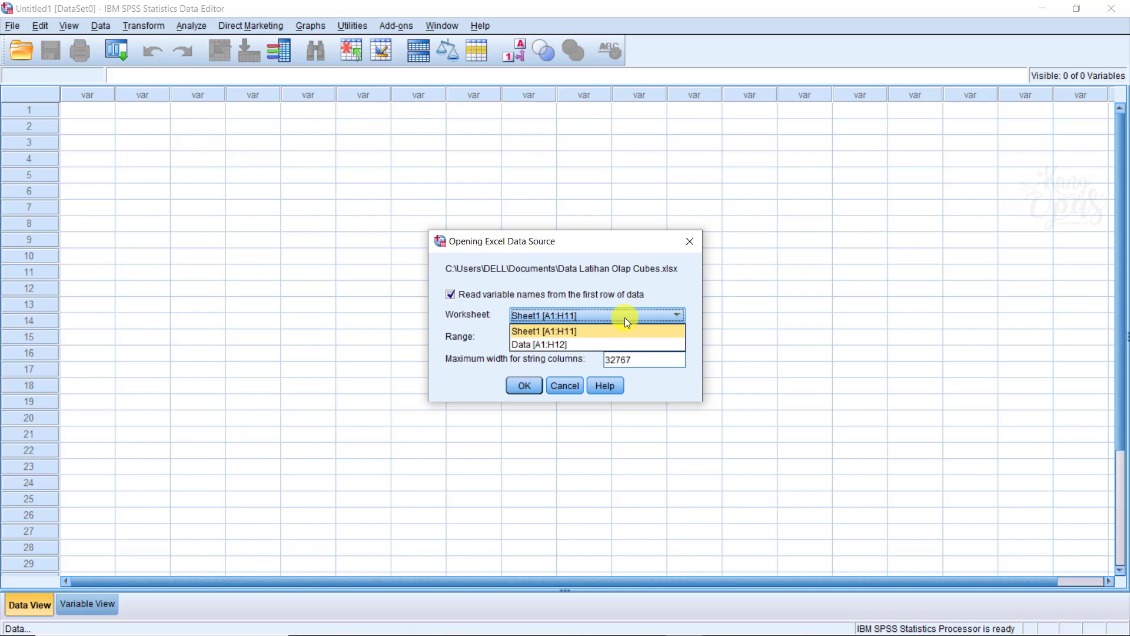
click(560, 342)
click(533, 386)
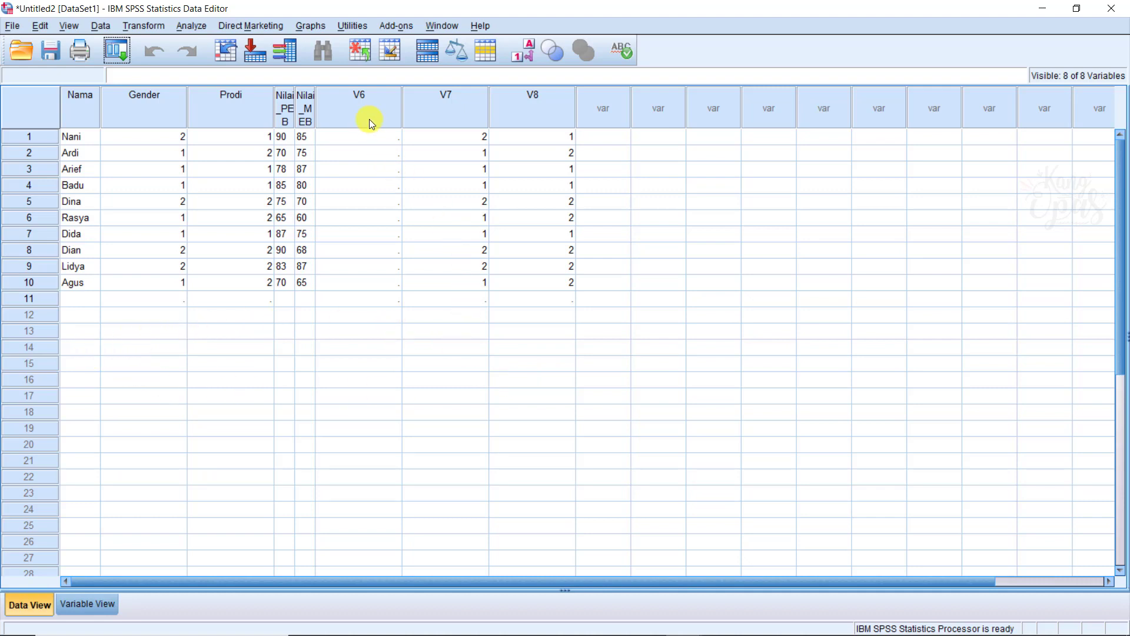
- Delete the surplus variables V6, V7 and V8 from the dataset
drag(368, 108, 531, 172)
right_click(529, 179)
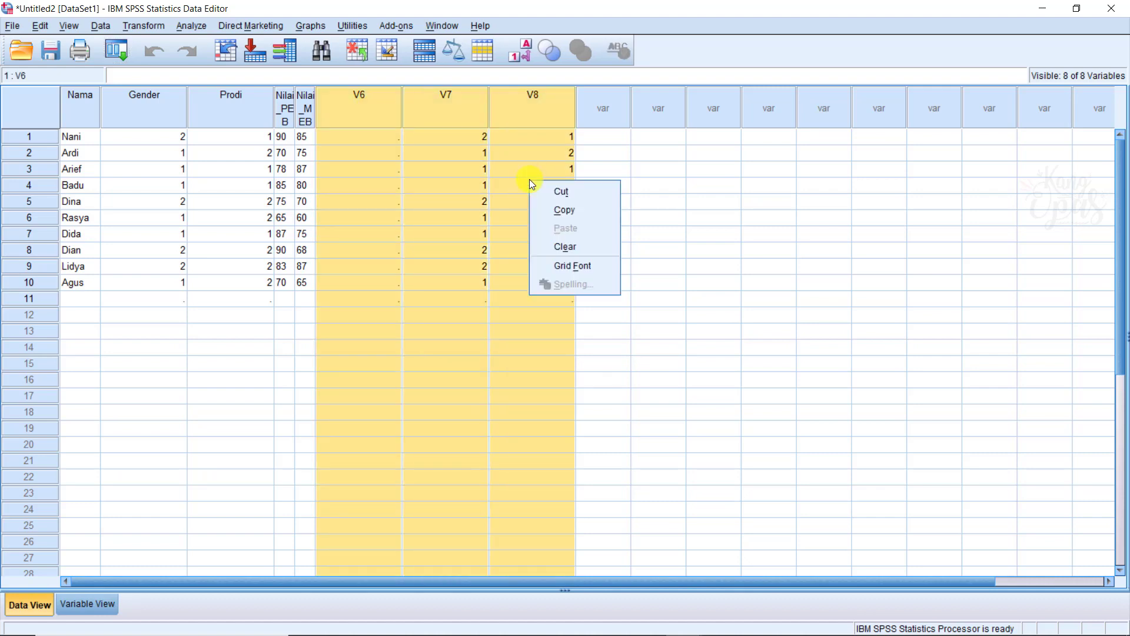
click(569, 248)
click(406, 330)
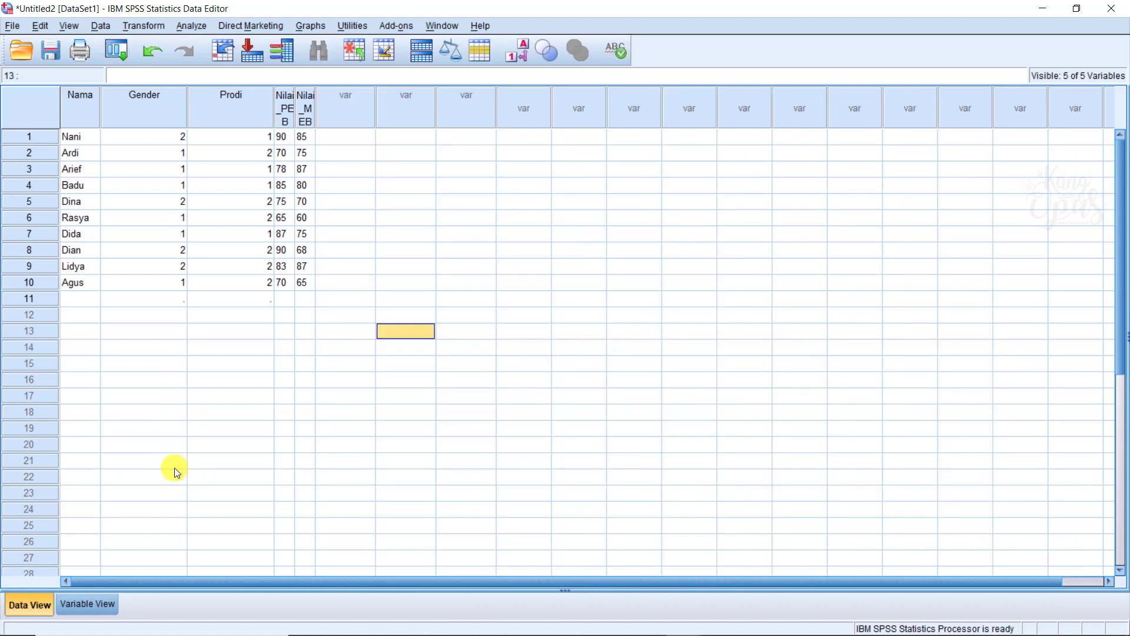
- In the variable definitions, give the Nama variable the label Nama Mahasiswa
key(ctrl+t)
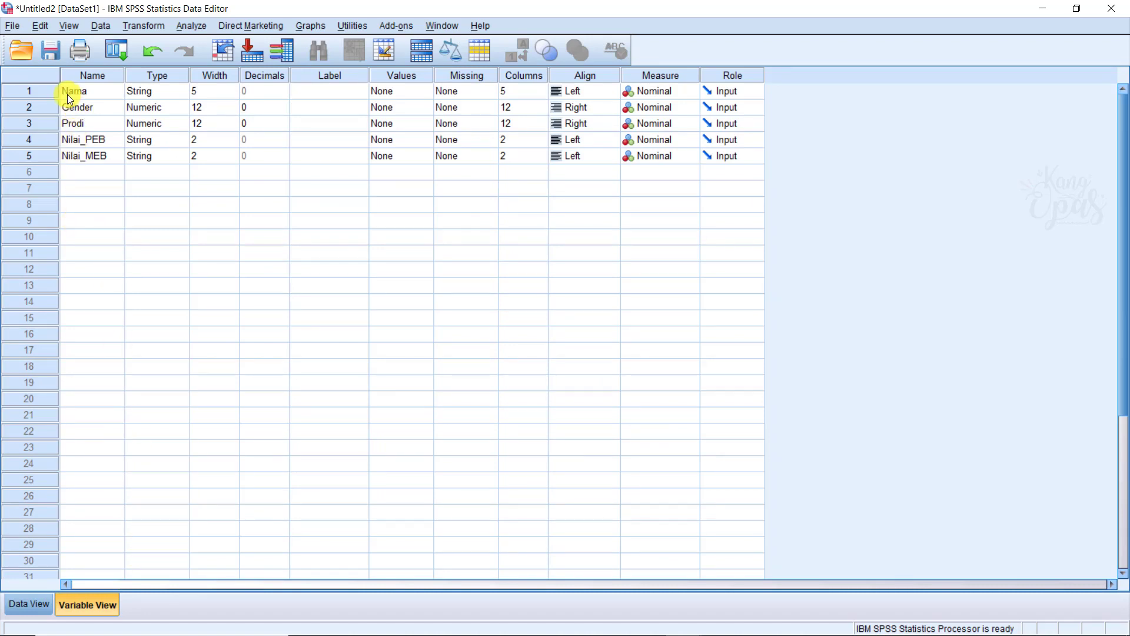
click(35, 92)
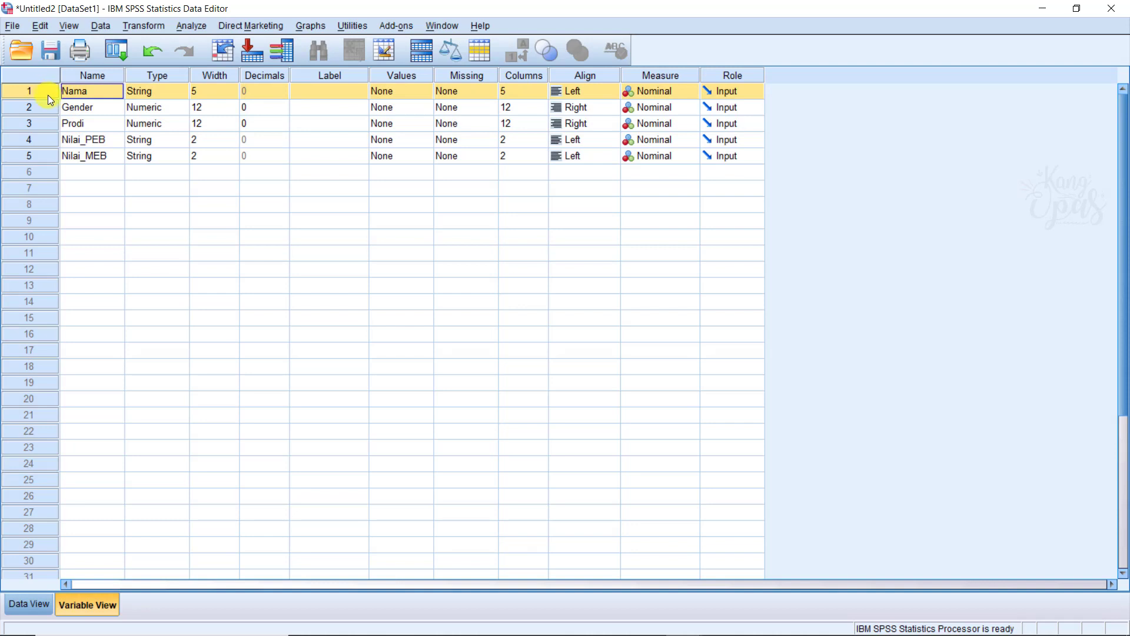
click(94, 94)
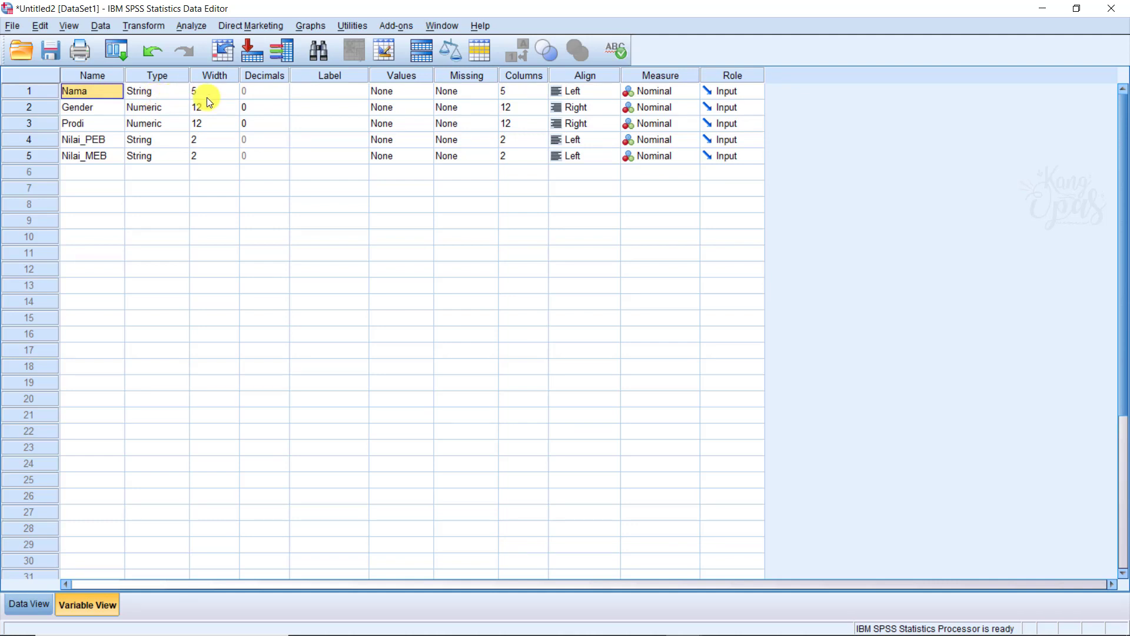
click(318, 95)
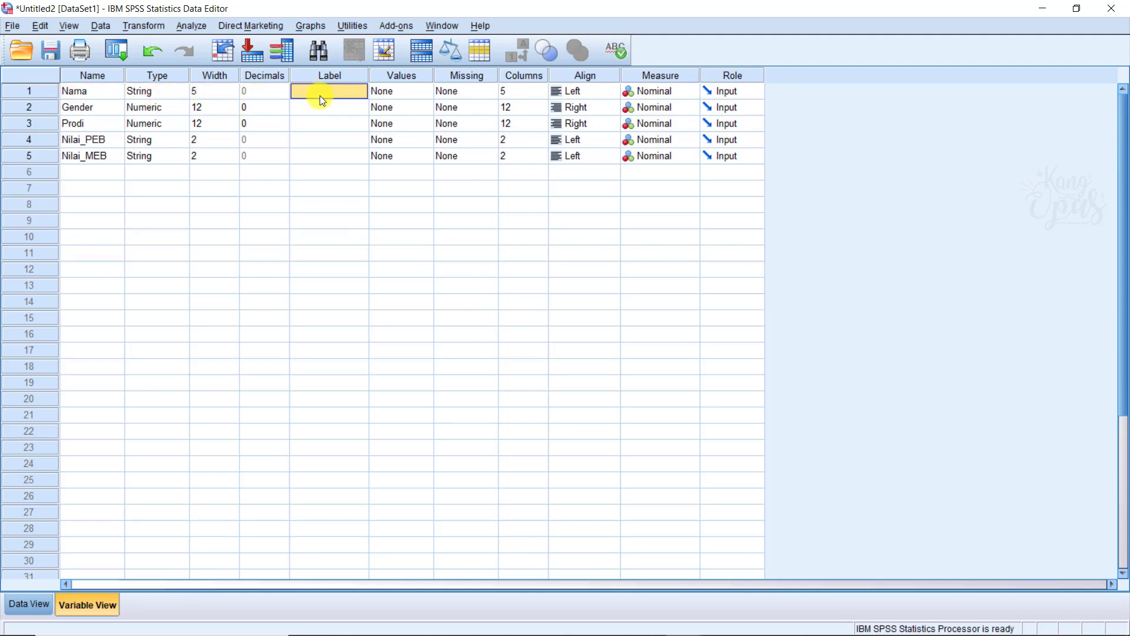
text(Nama Mahasiswa)
- Give the Gender variable the label Jenis Kelamin
click(42, 108)
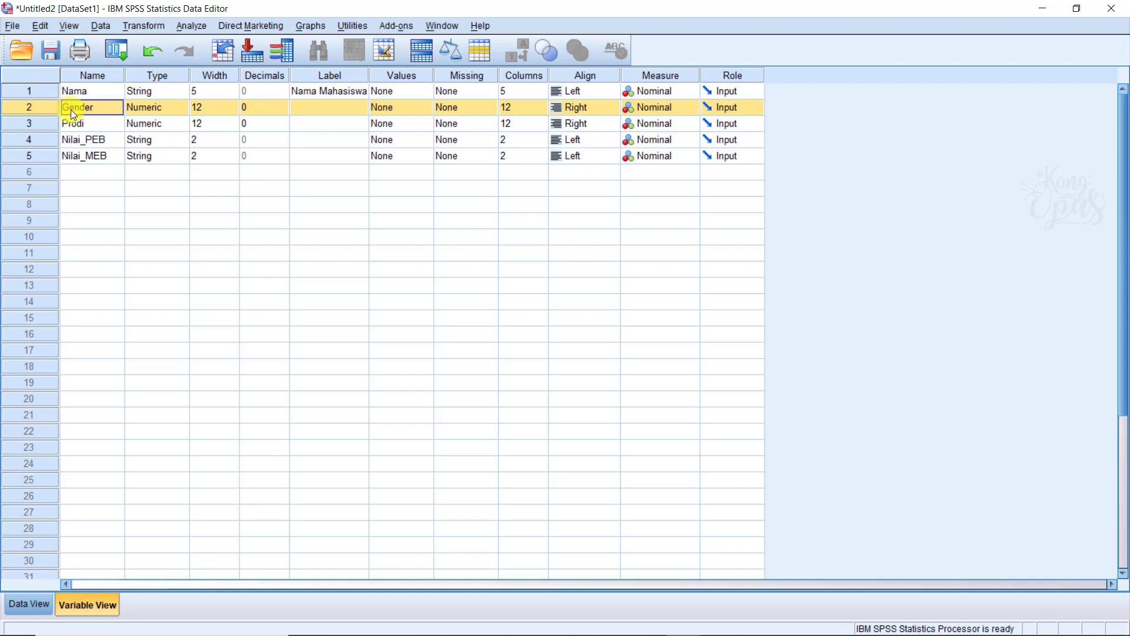
click(314, 110)
text(Jenis Kelamin)
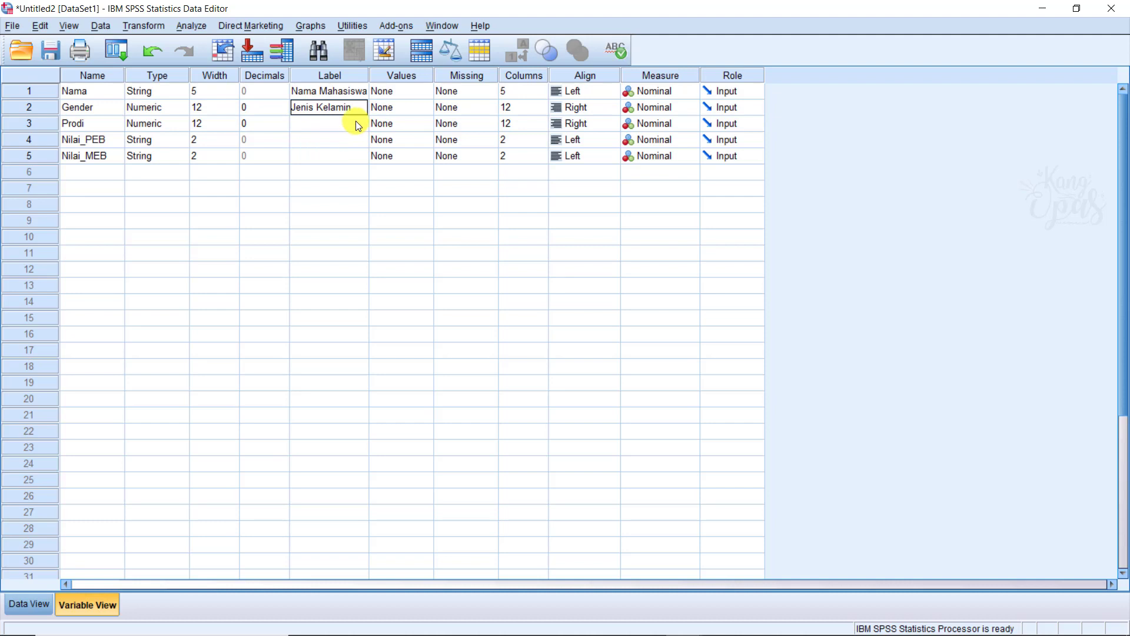
- Define value labels for Gender: 1 as Pria and 2 as Wanita
key(Tab)
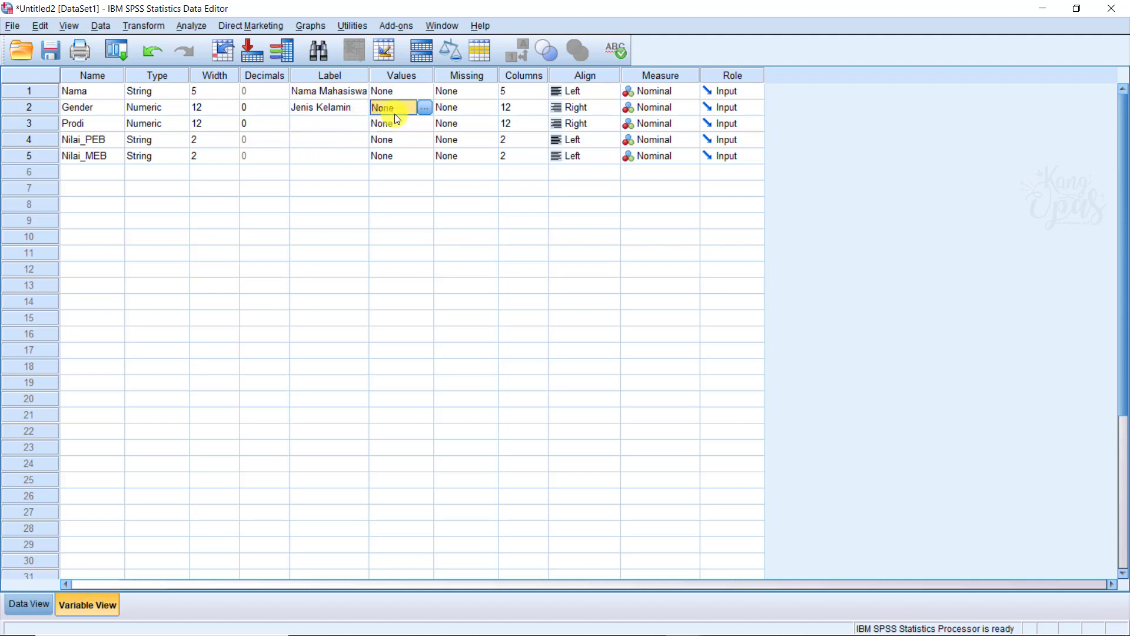
click(425, 108)
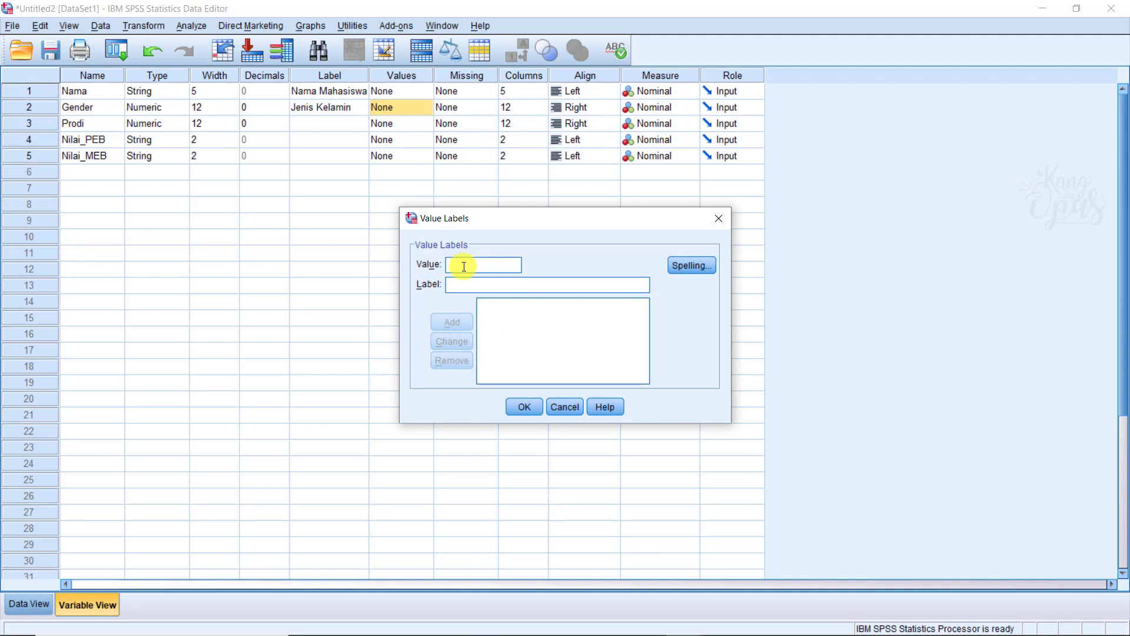
text(1)
click(465, 285)
text(Pria)
click(457, 325)
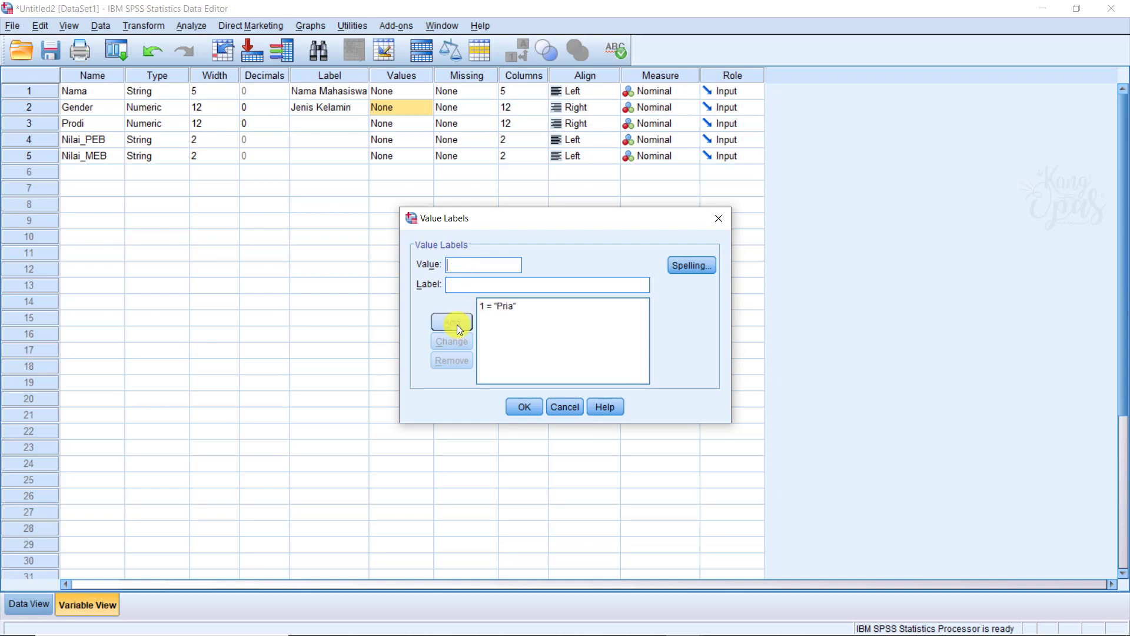
click(459, 265)
text(2)
click(459, 283)
text(Wanita)
click(464, 323)
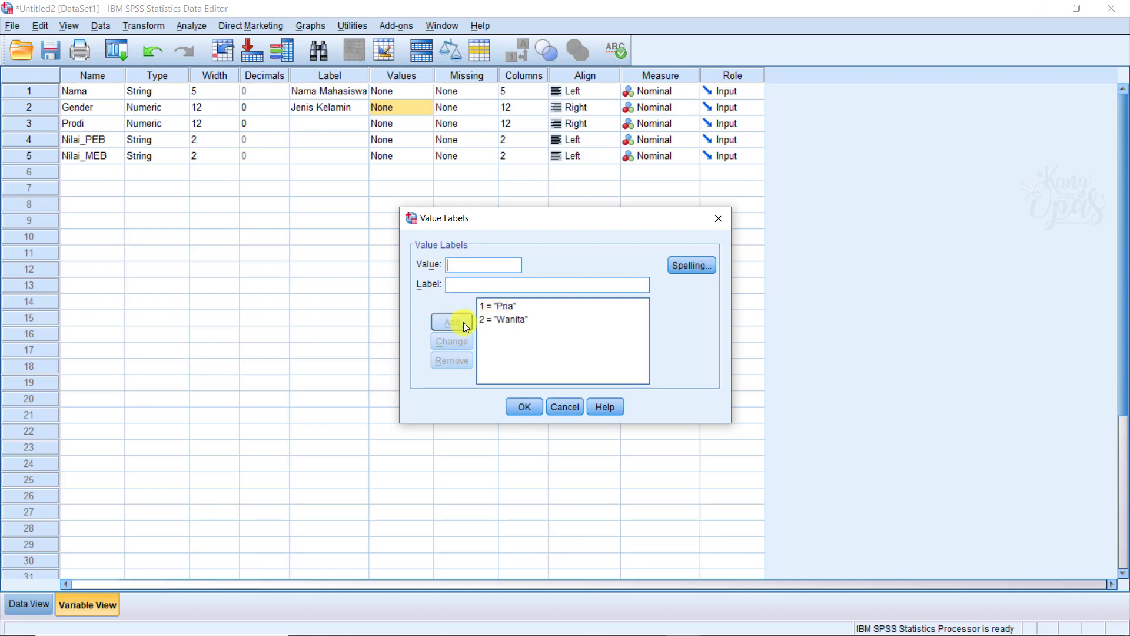
click(526, 406)
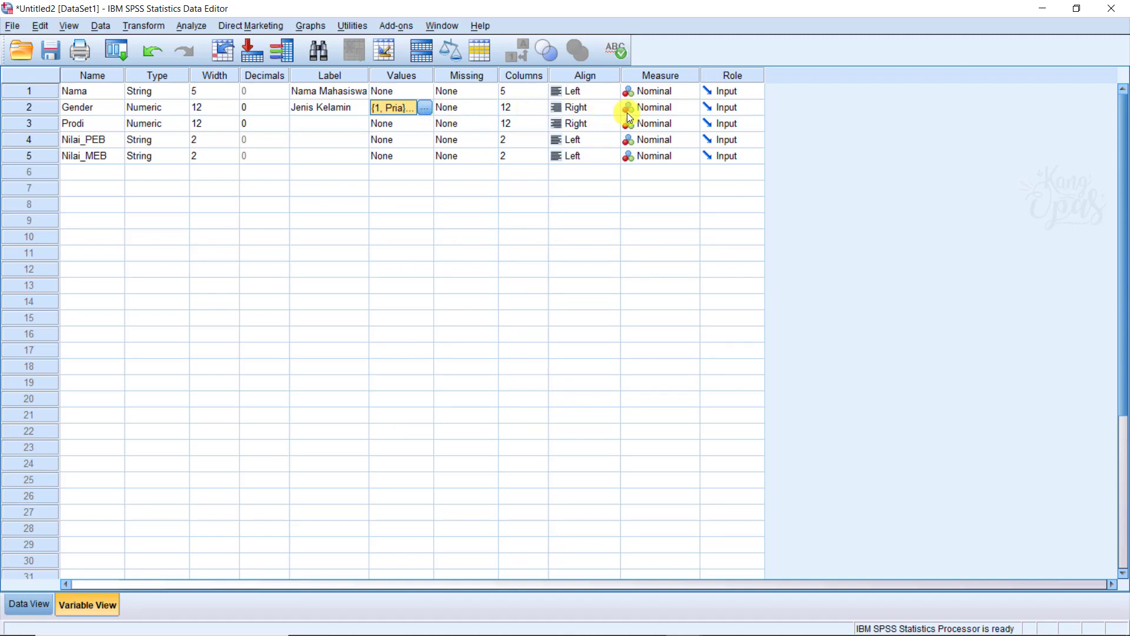
- Give the Prodi variable the label Prodi
click(34, 123)
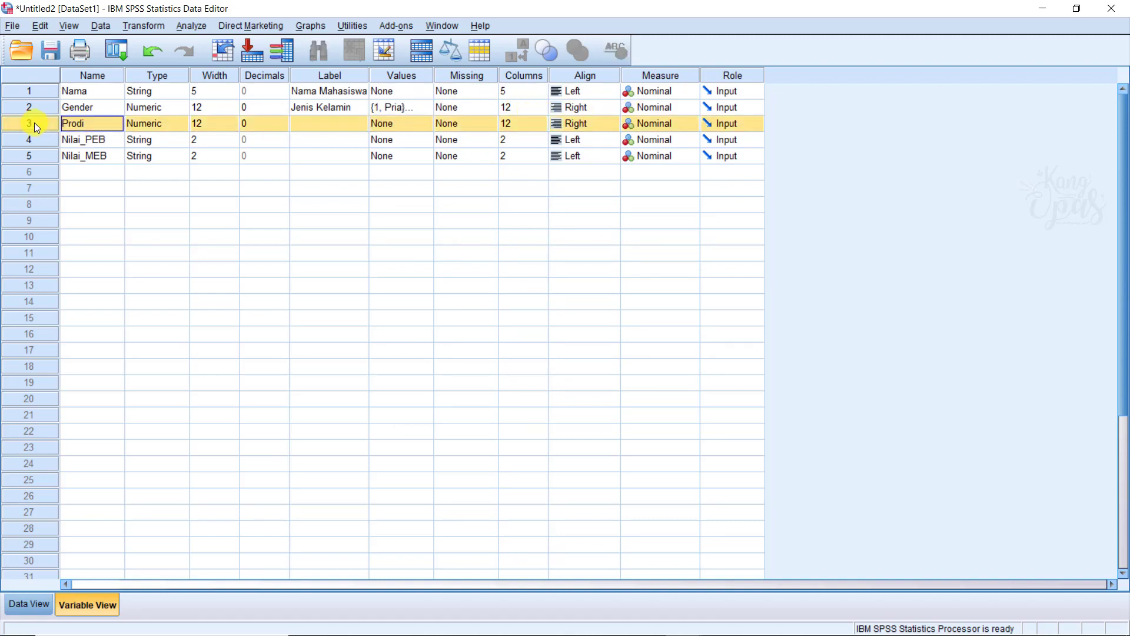
click(305, 122)
text(Prodi)
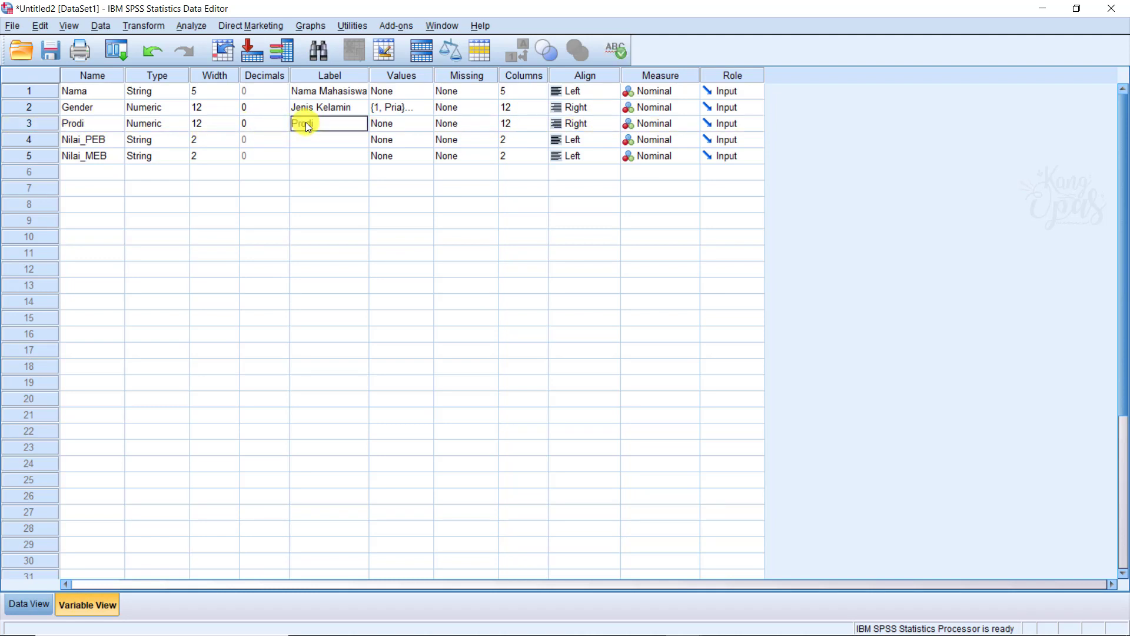
- Define value labels for Prodi: 1 as Akuntansi and 2 as Manajemen
click(405, 124)
click(426, 124)
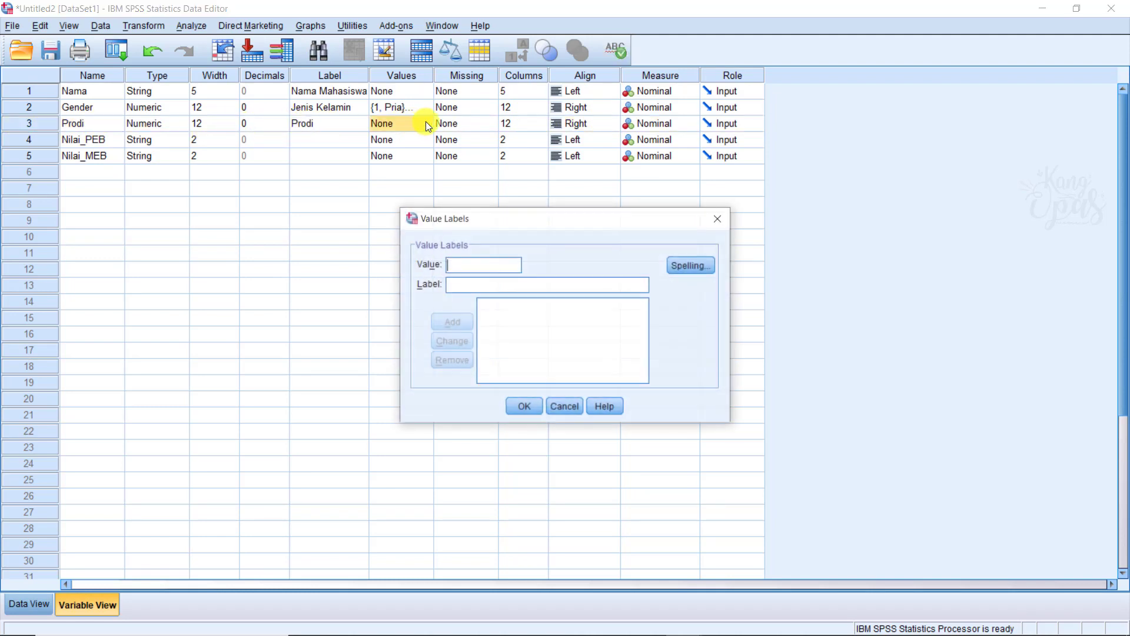
click(472, 266)
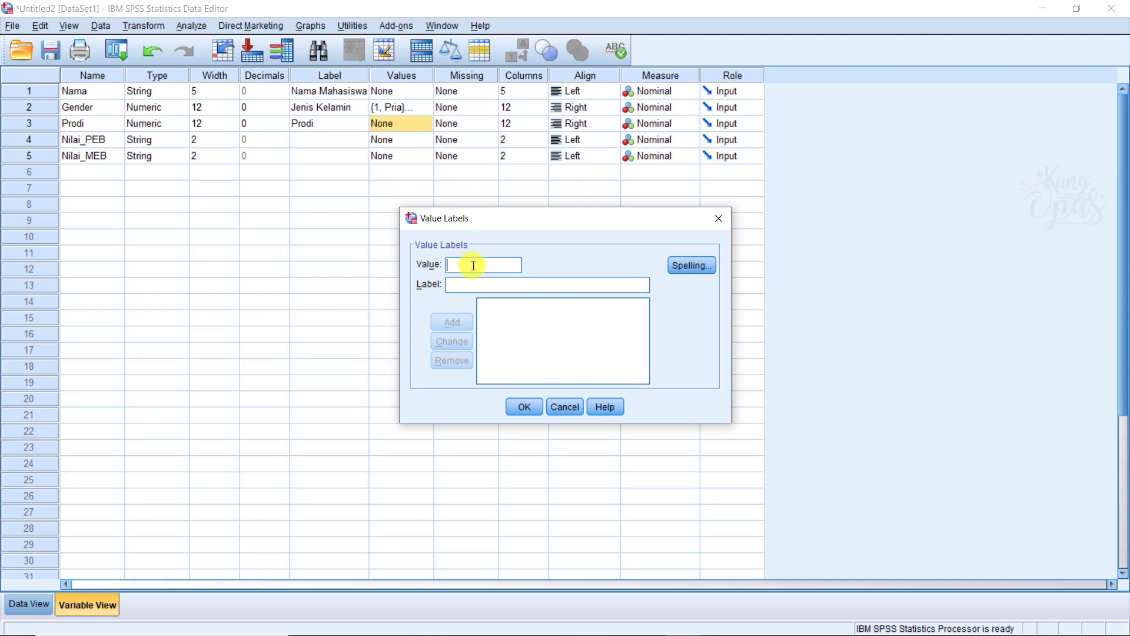
text(1)
text(Akuntansi)
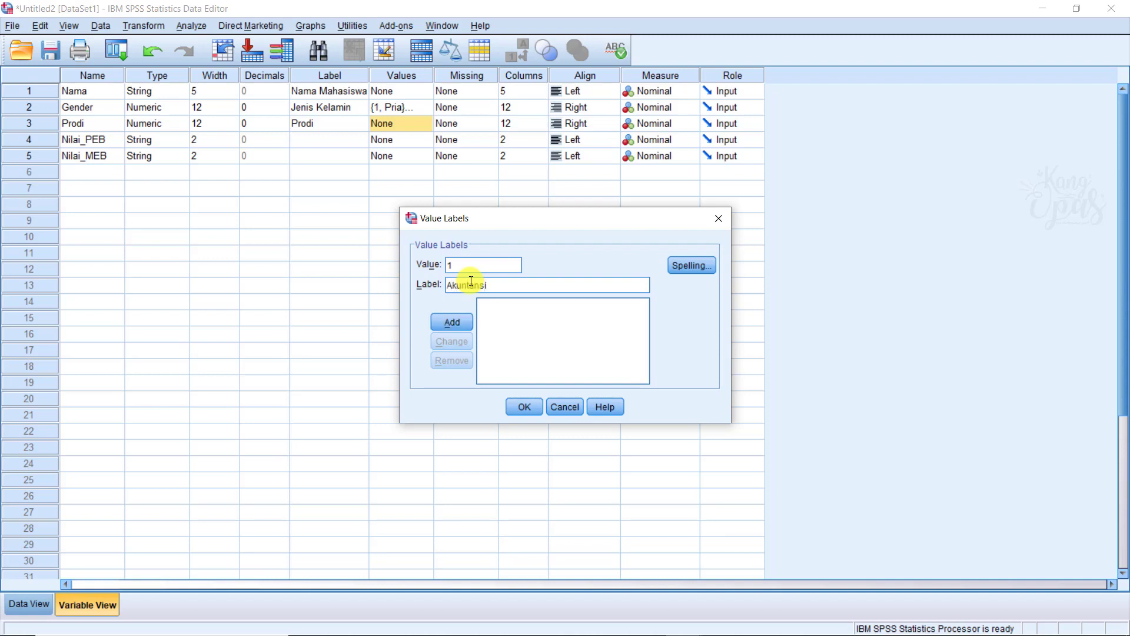
click(462, 321)
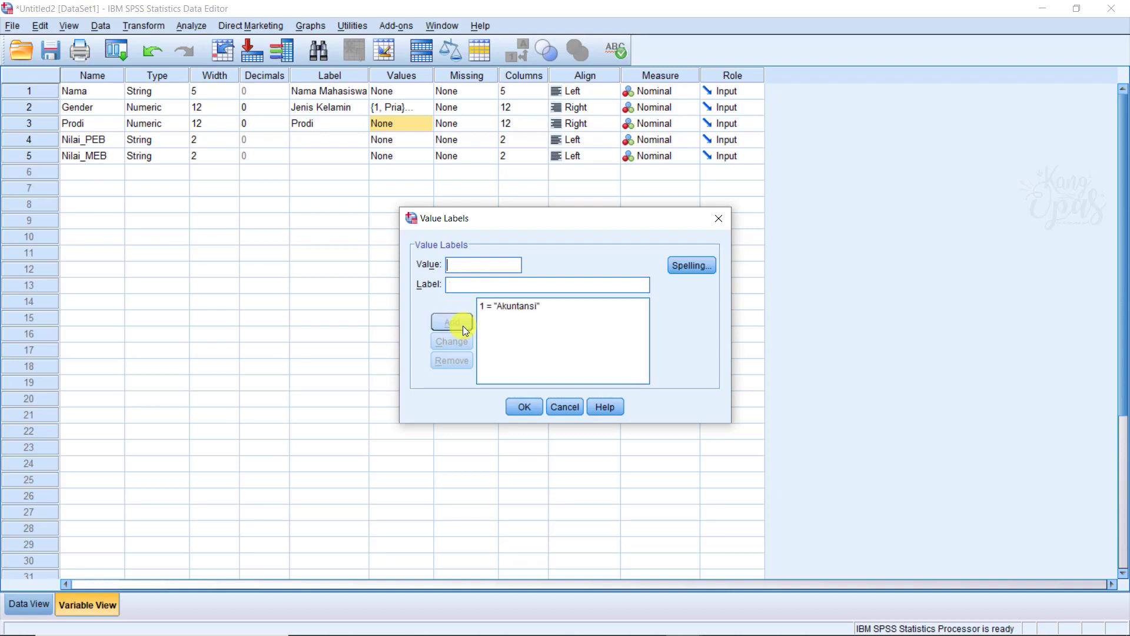
click(464, 262)
text(2)
click(465, 283)
text(Manajemen)
click(449, 320)
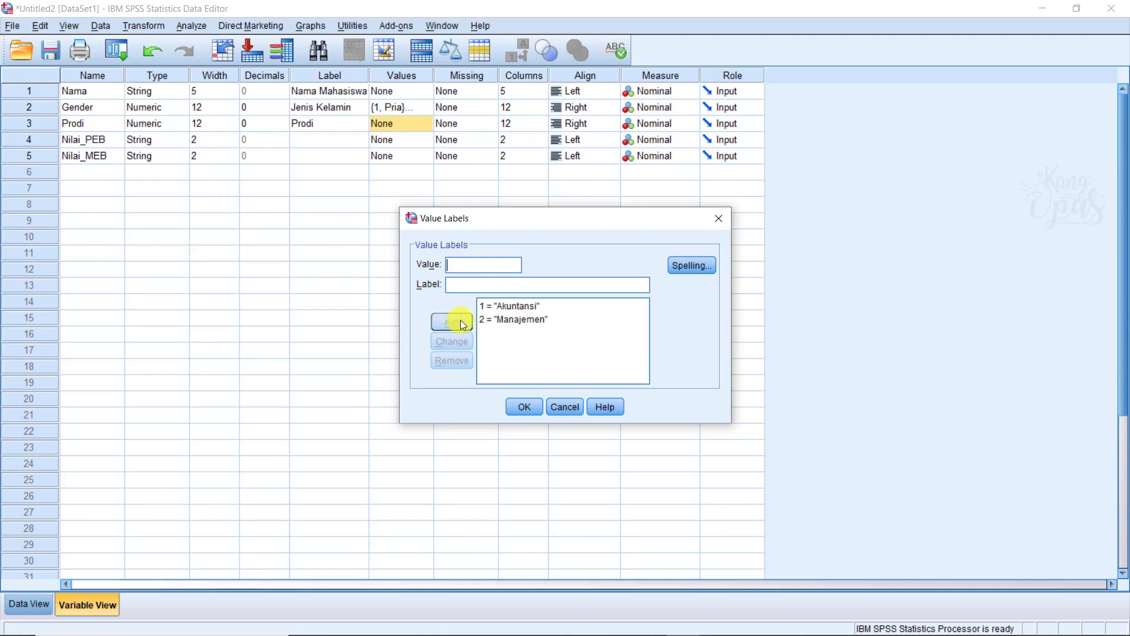
click(525, 406)
key(Tab)
key(Tab)
key(Tab)
key(Tab)
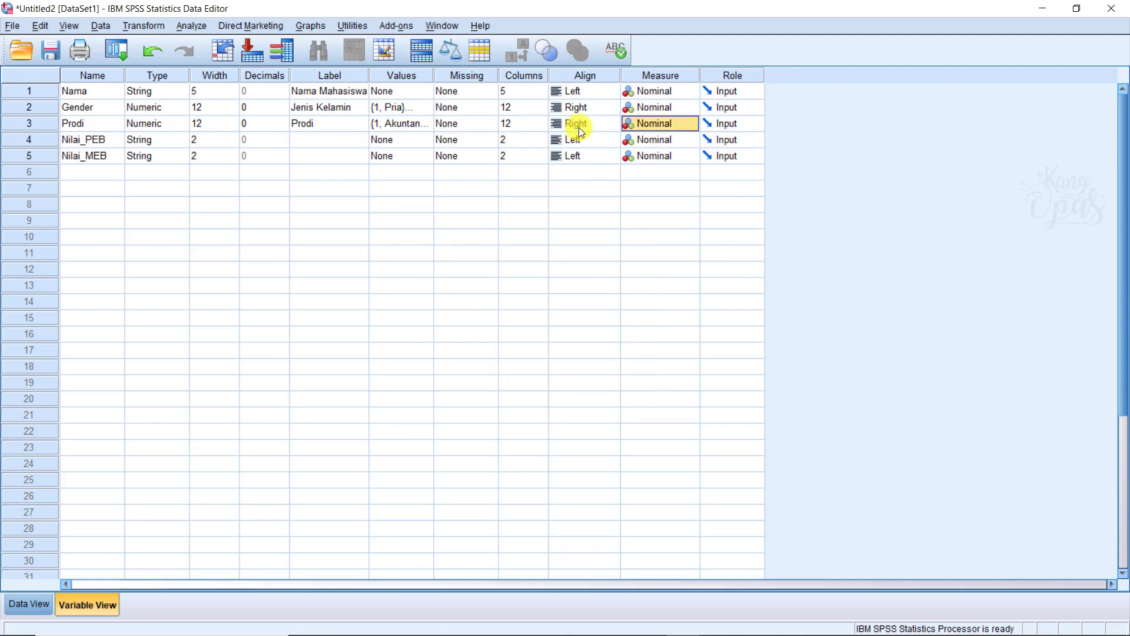
key(Tab)
- Change the variable type of Nilai_PEB to Numeric
click(34, 139)
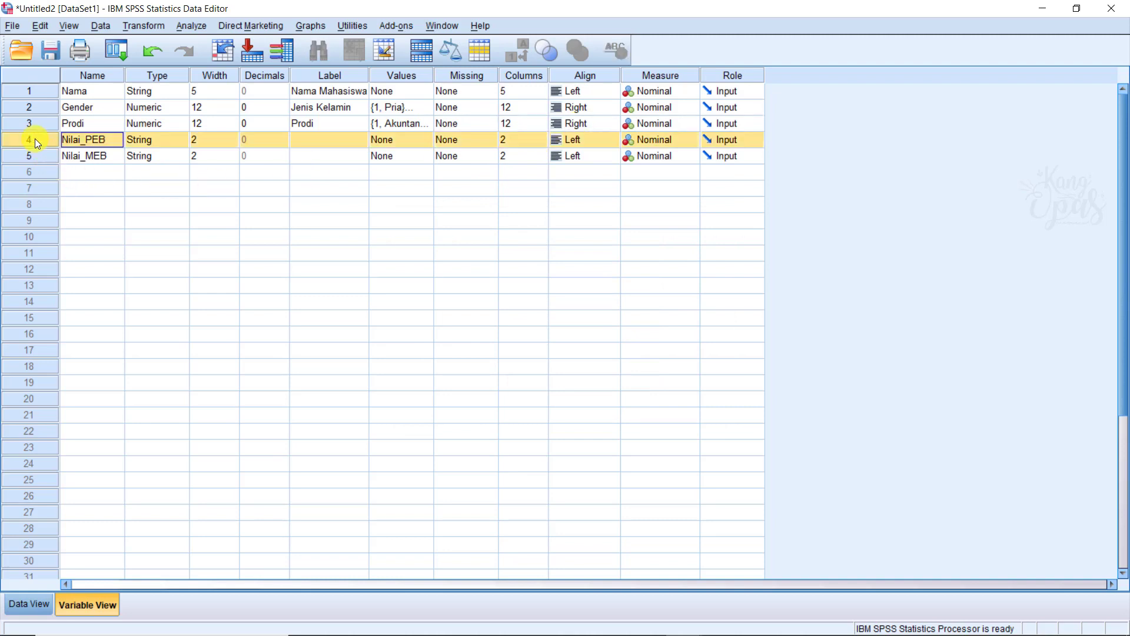
click(141, 140)
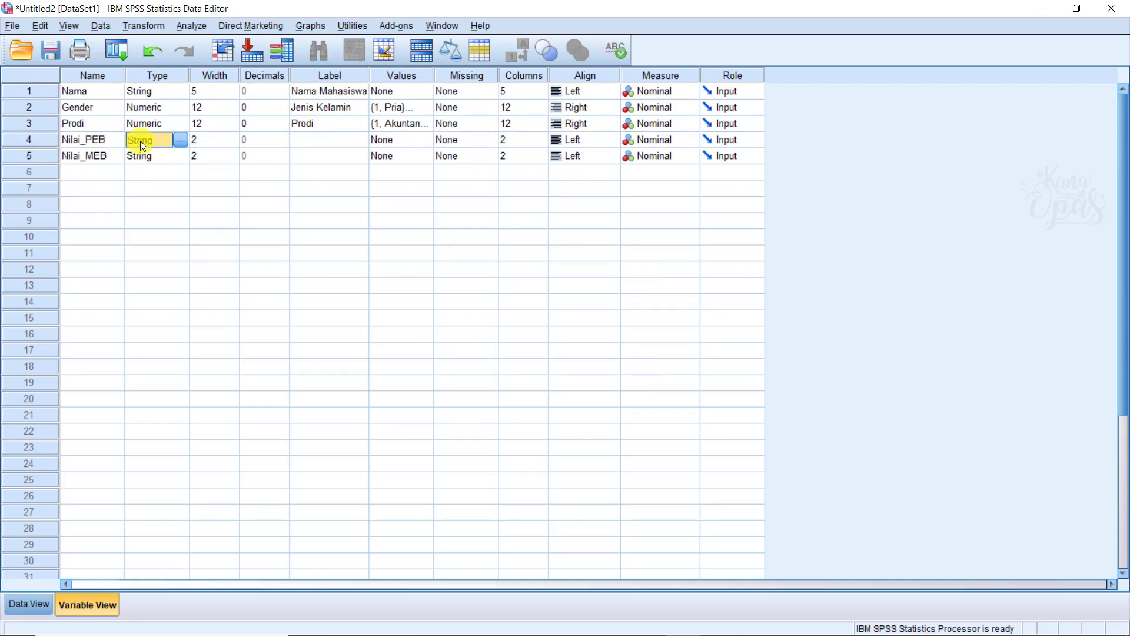
click(180, 140)
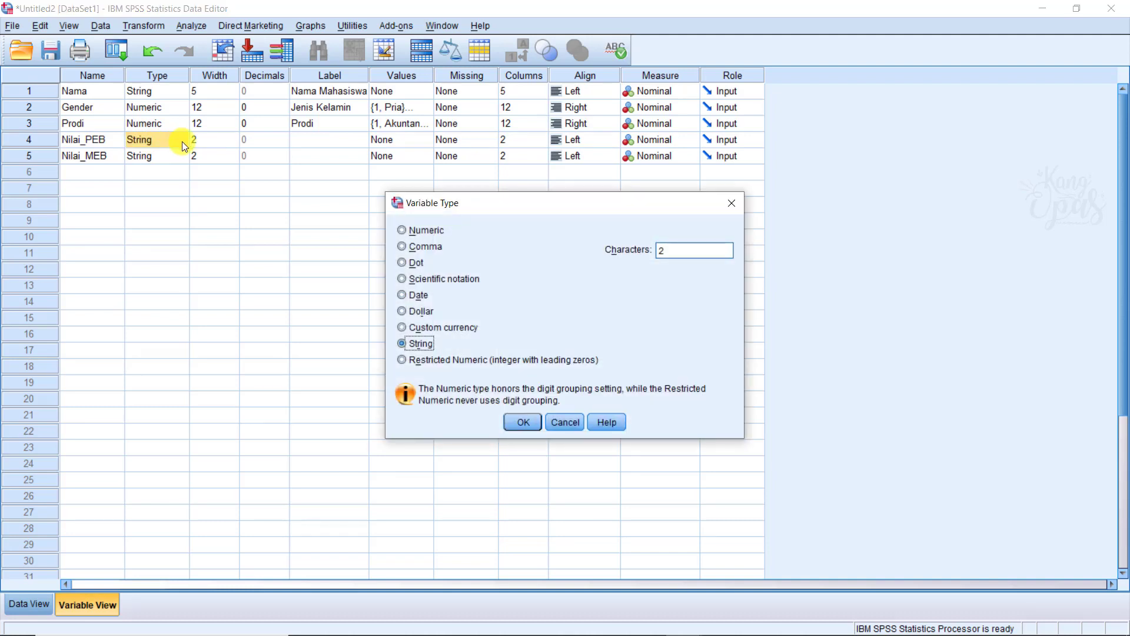
click(404, 230)
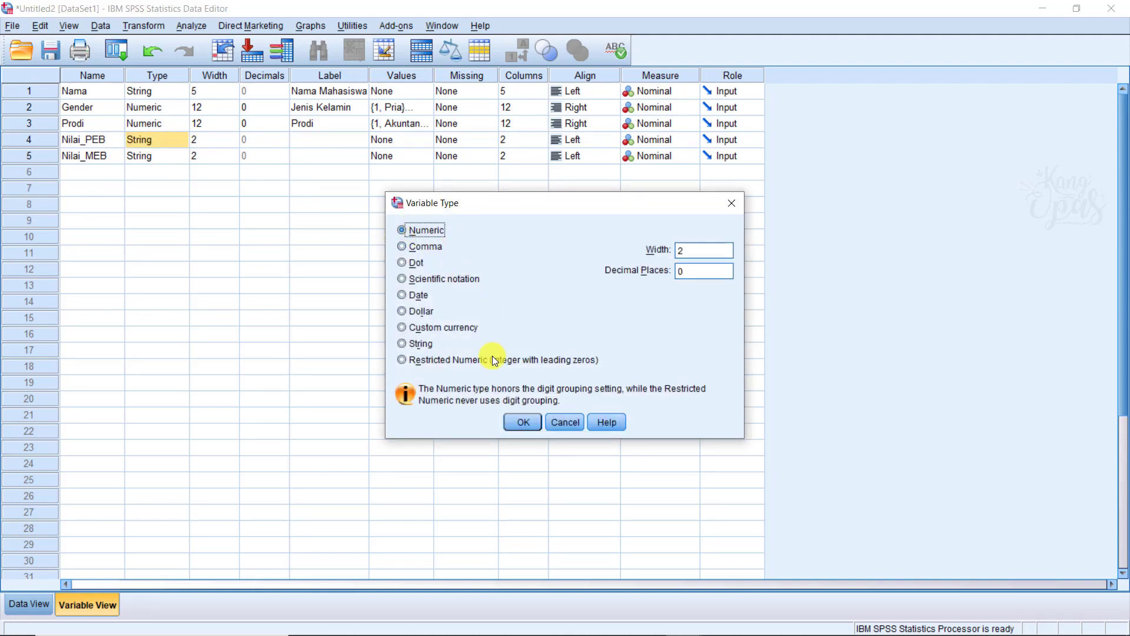
click(522, 421)
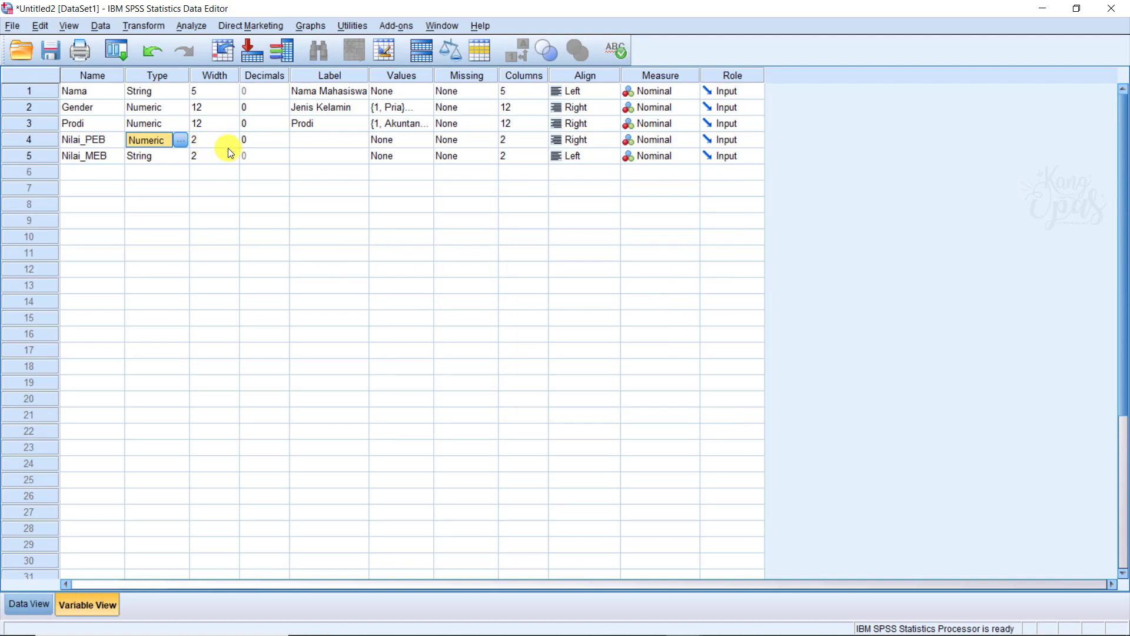
- Set the width of Nilai_PEB to 12 and label it Nilai Pengantar Ekonomi untuk Bisnis
click(199, 141)
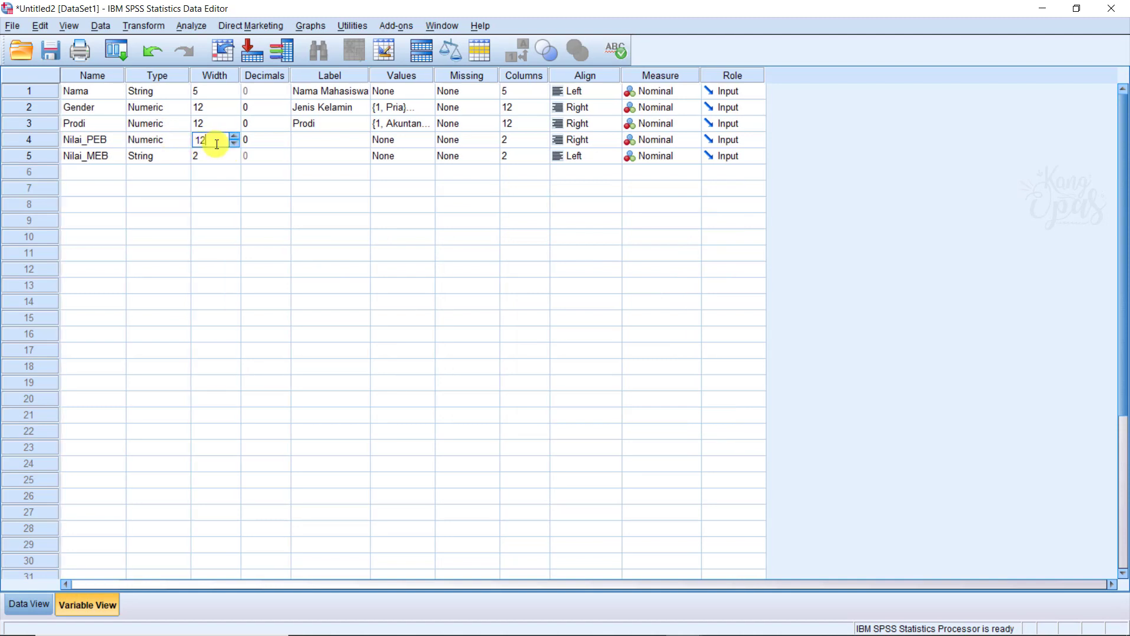
key(Tab)
key(Tab)
text(N)
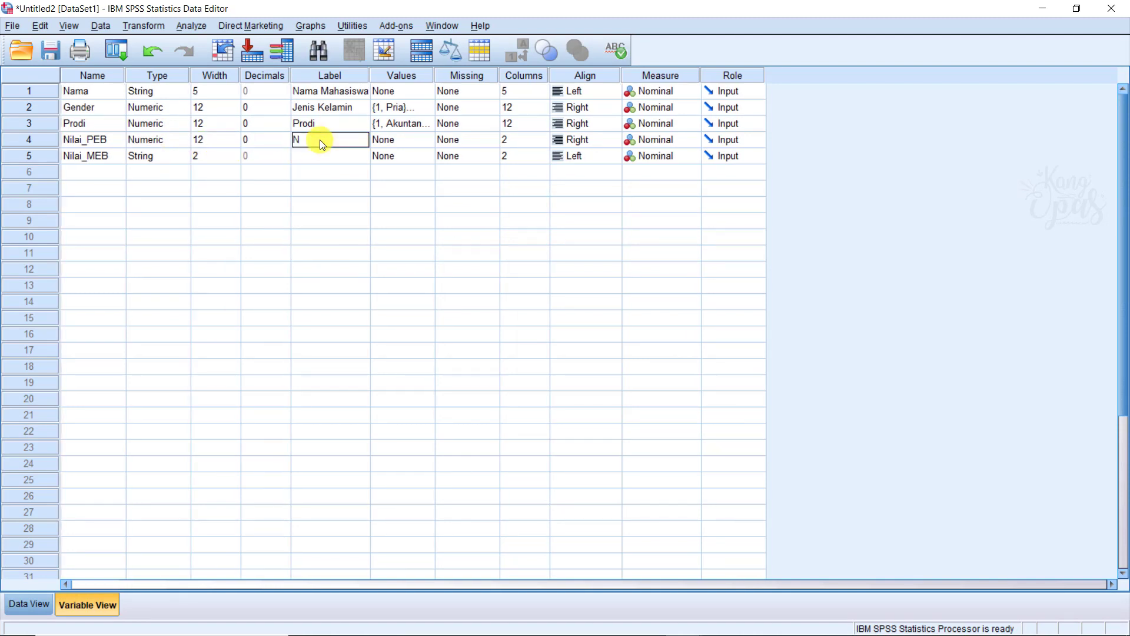
text(ilai Pengantar Ekonomi untuk Bis)
key(Tab)
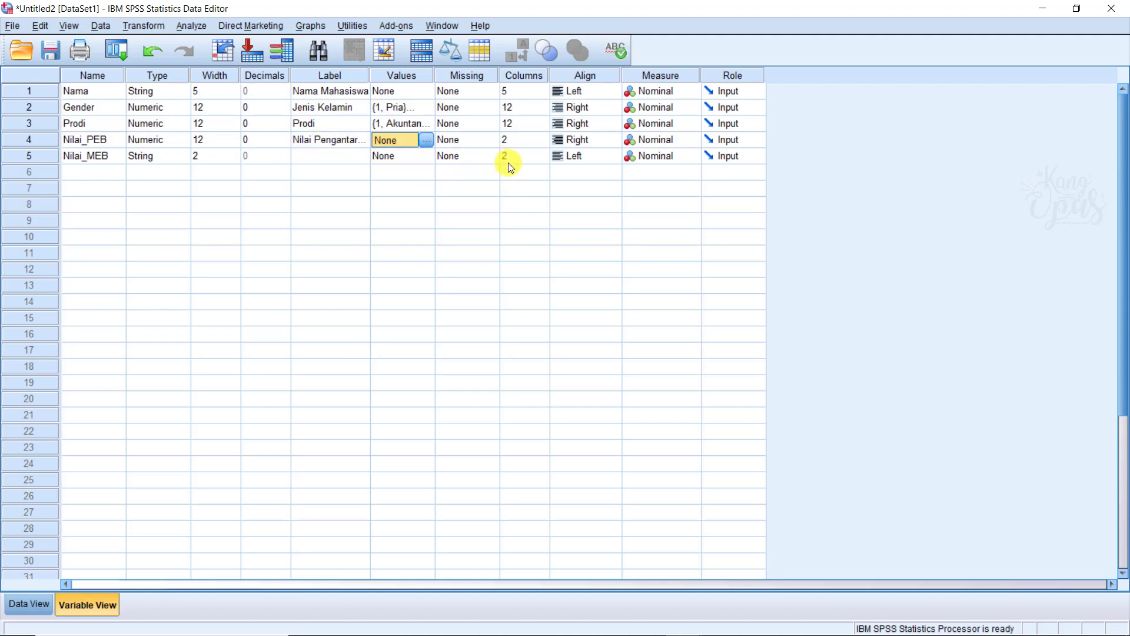
- Set the column width of Nilai_PEB to 12 and its measurement level to Scale
click(509, 139)
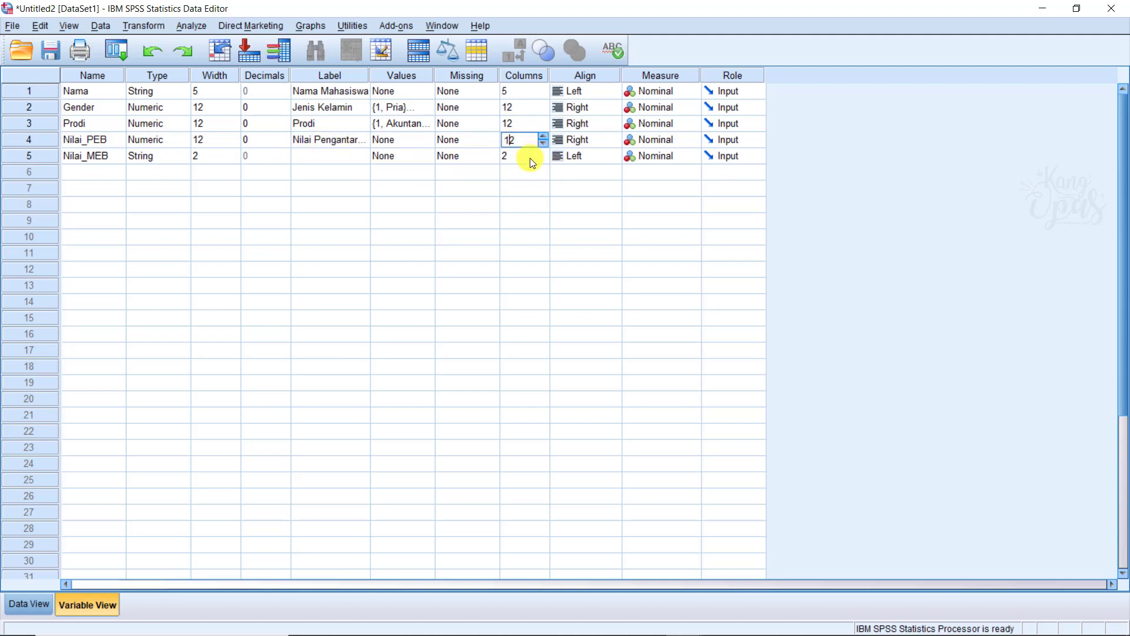
key(Tab)
click(665, 145)
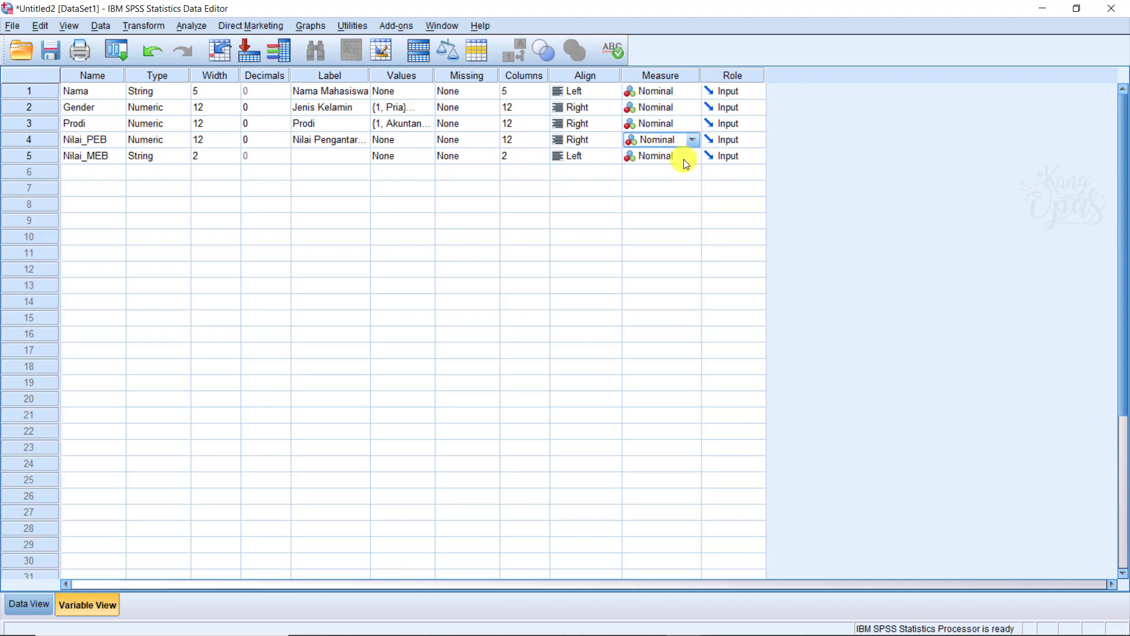
click(693, 141)
click(680, 158)
- Change the variable type of Nilai_MEB to Numeric with a width of 12
click(29, 156)
click(162, 158)
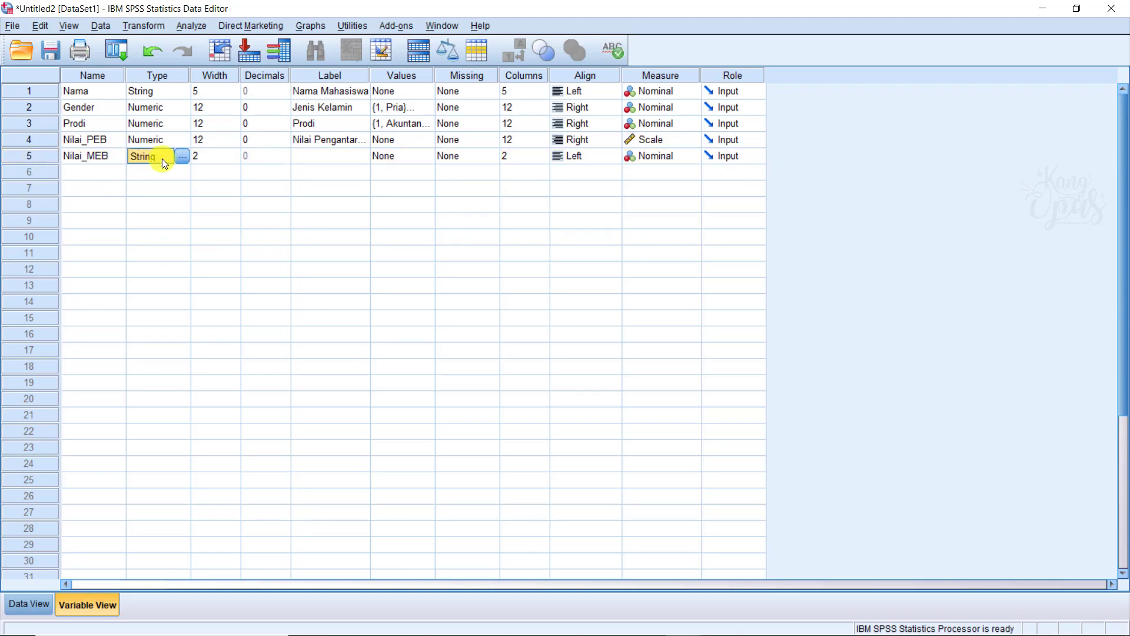
click(181, 156)
click(411, 229)
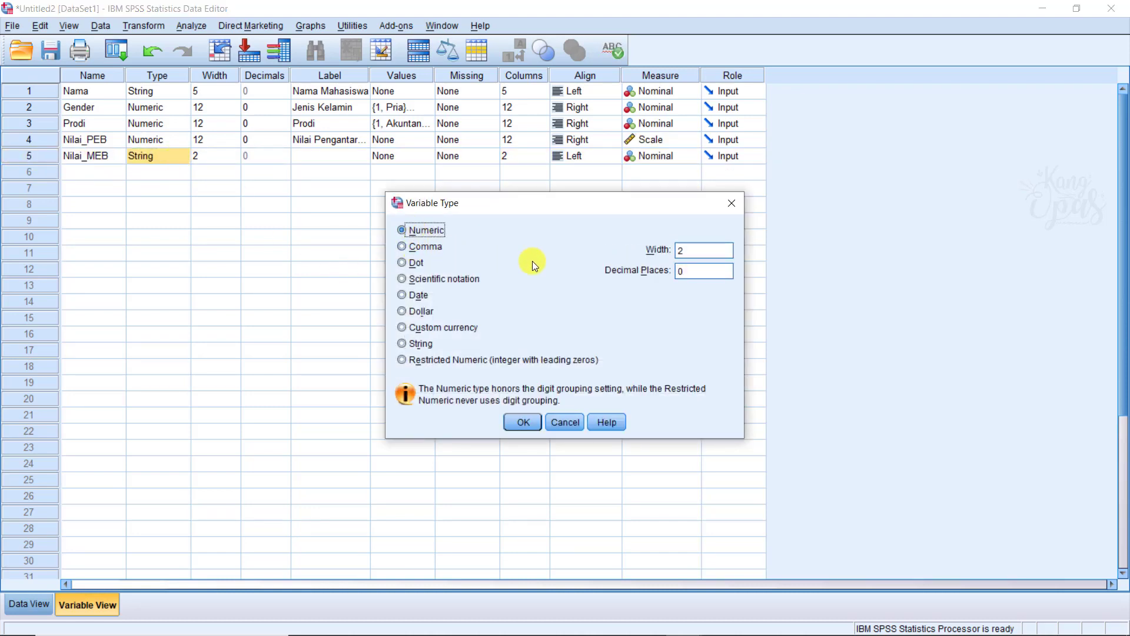
text(1)
click(521, 422)
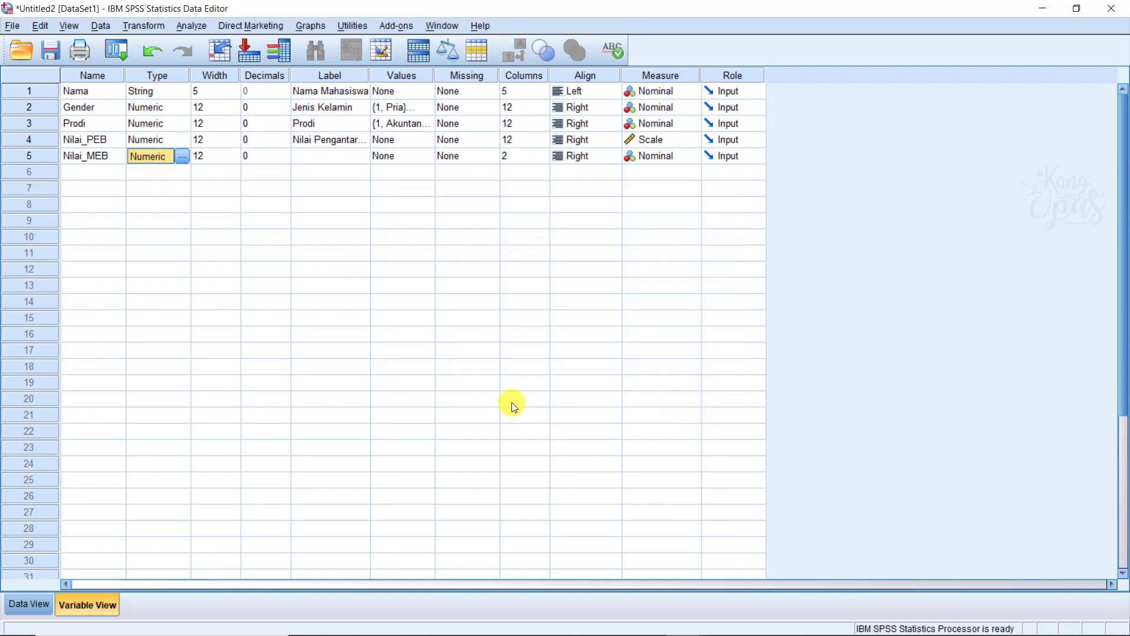
- Give the Nilai_MEB variable the label Nilai Matematika Ekonomi dan Bisnis
click(200, 160)
click(310, 157)
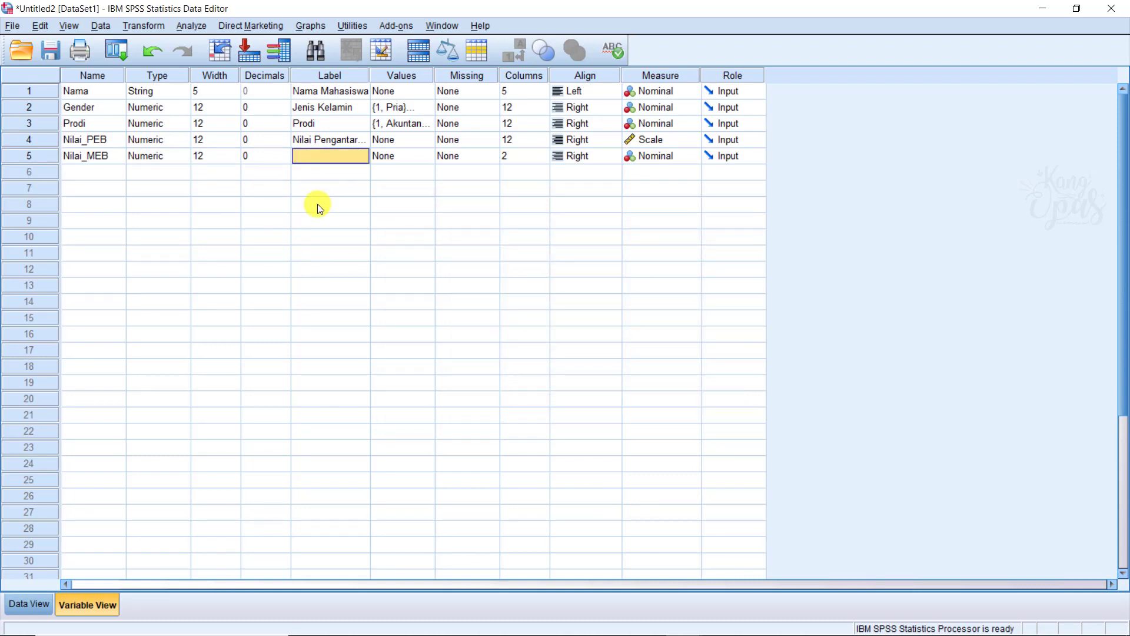
text(Nilai Matematika Ekonomi dan Bisnis)
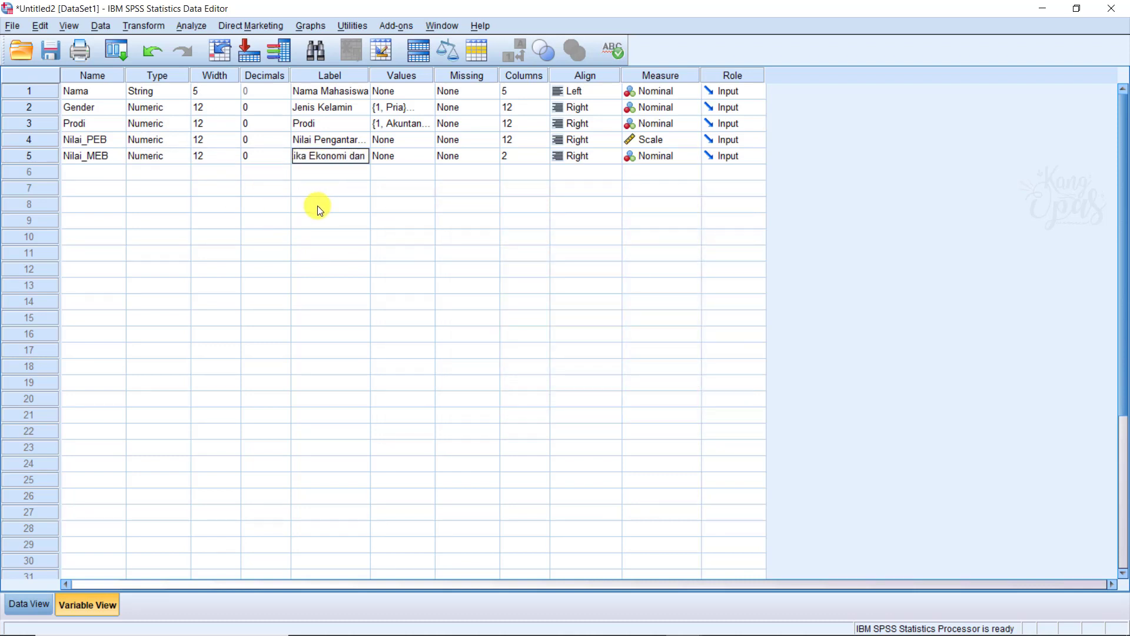
key(Tab)
- Set the column width of Nilai_MEB to 12 and its measurement level to Scale
key(Tab)
key(Tab)
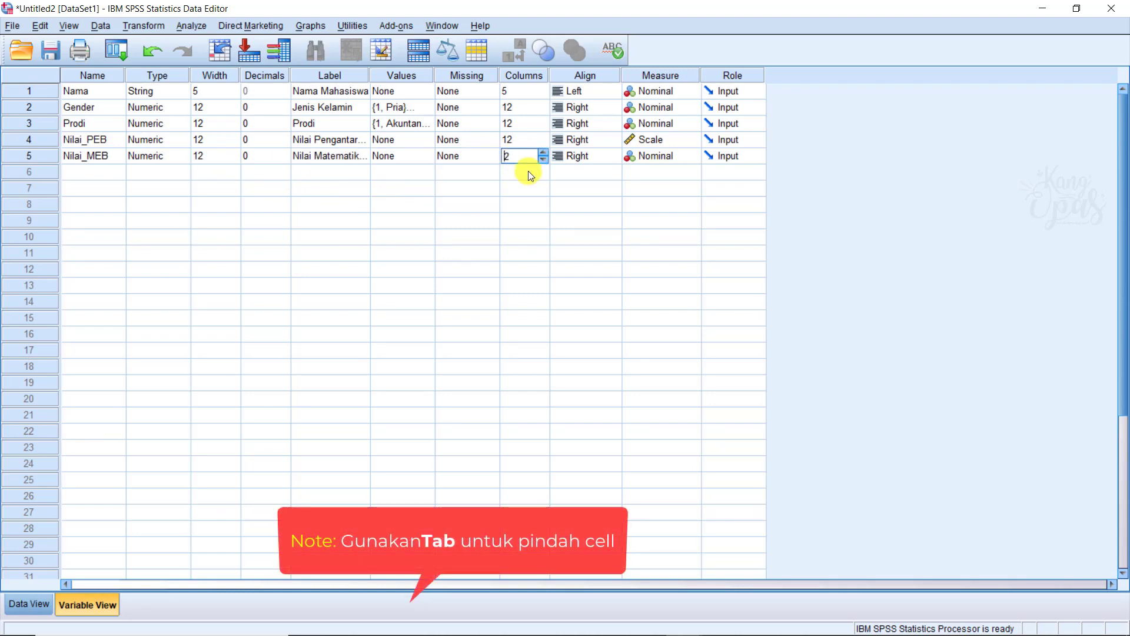
text(1)
key(Tab)
key(Tab)
click(694, 155)
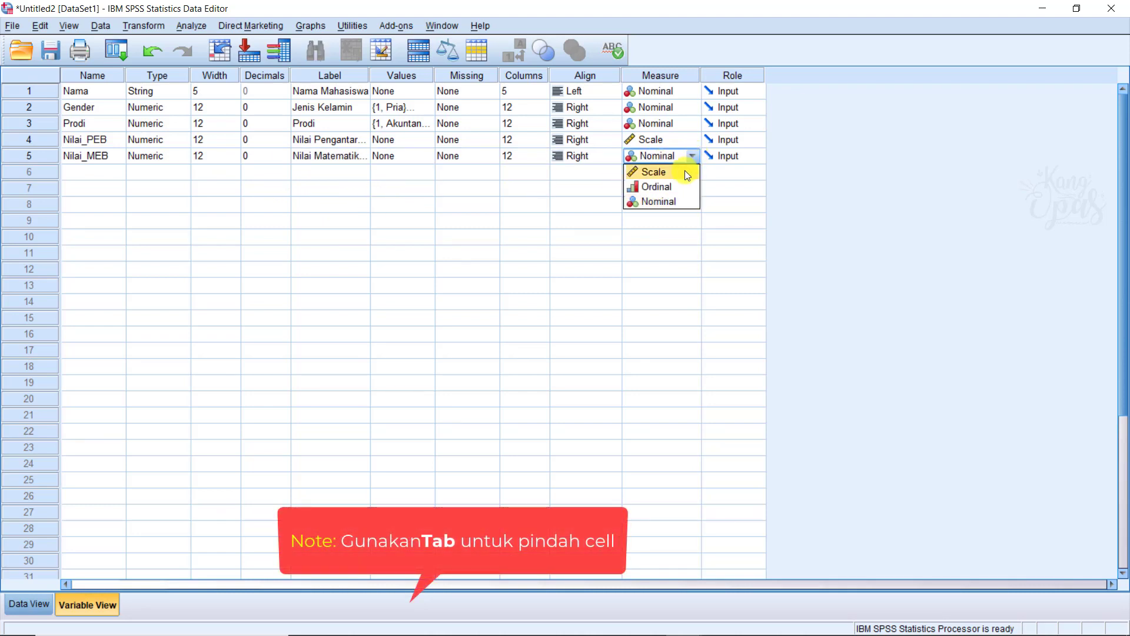
click(684, 171)
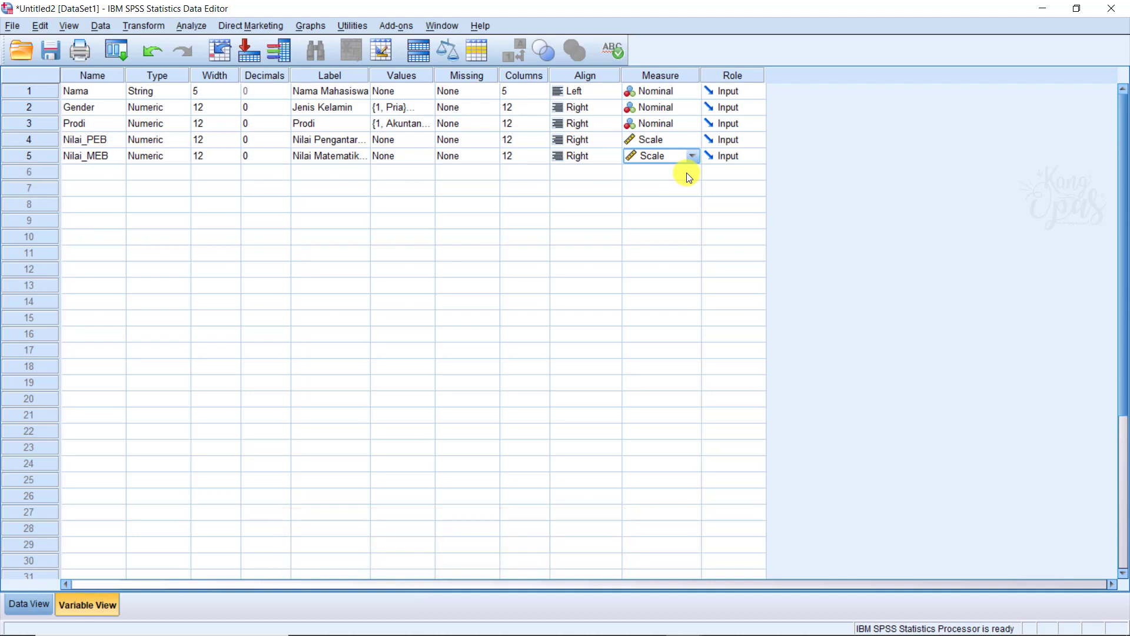
- Start an OLAP Cubes analysis from the data sheet with Nilai_PEB and Nilai_MEB as the summary variables
click(31, 604)
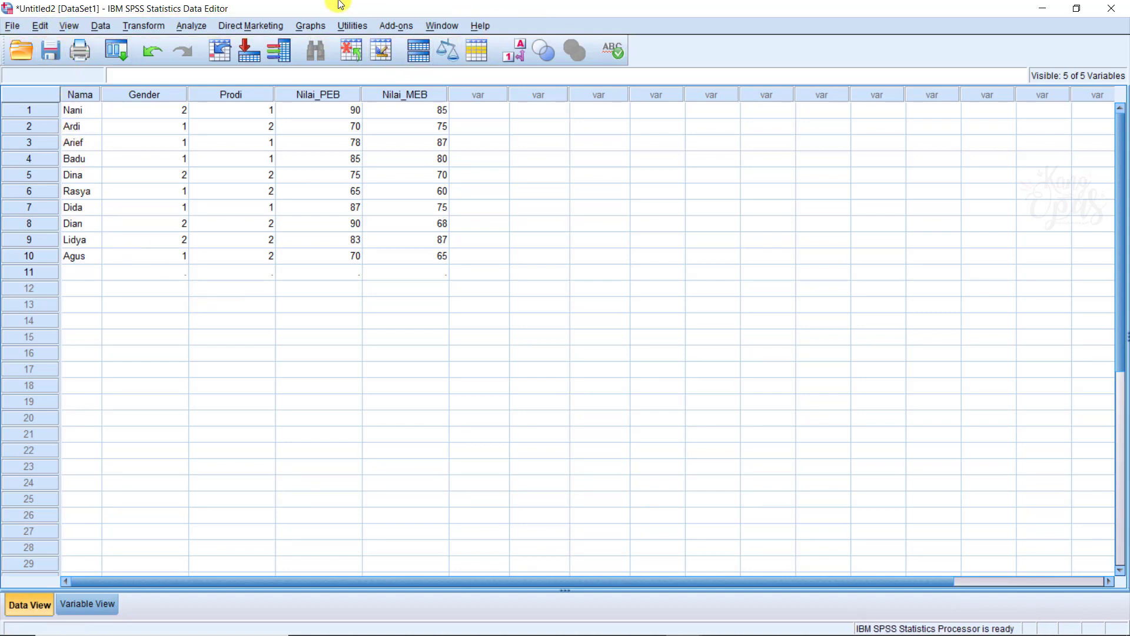
click(189, 28)
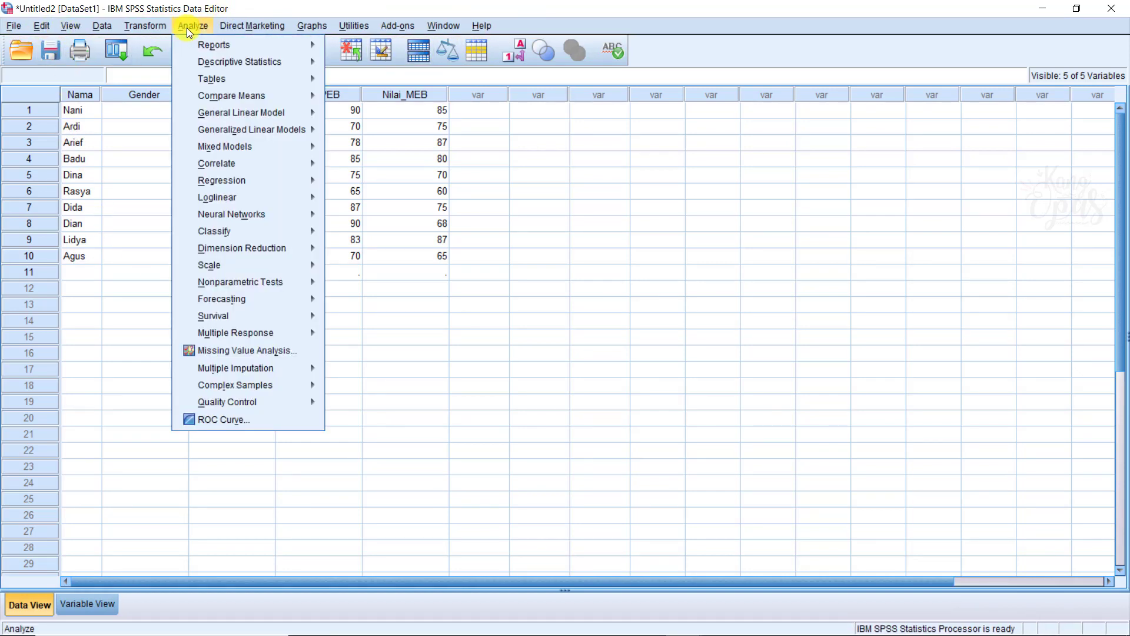
mouse_move(204, 41)
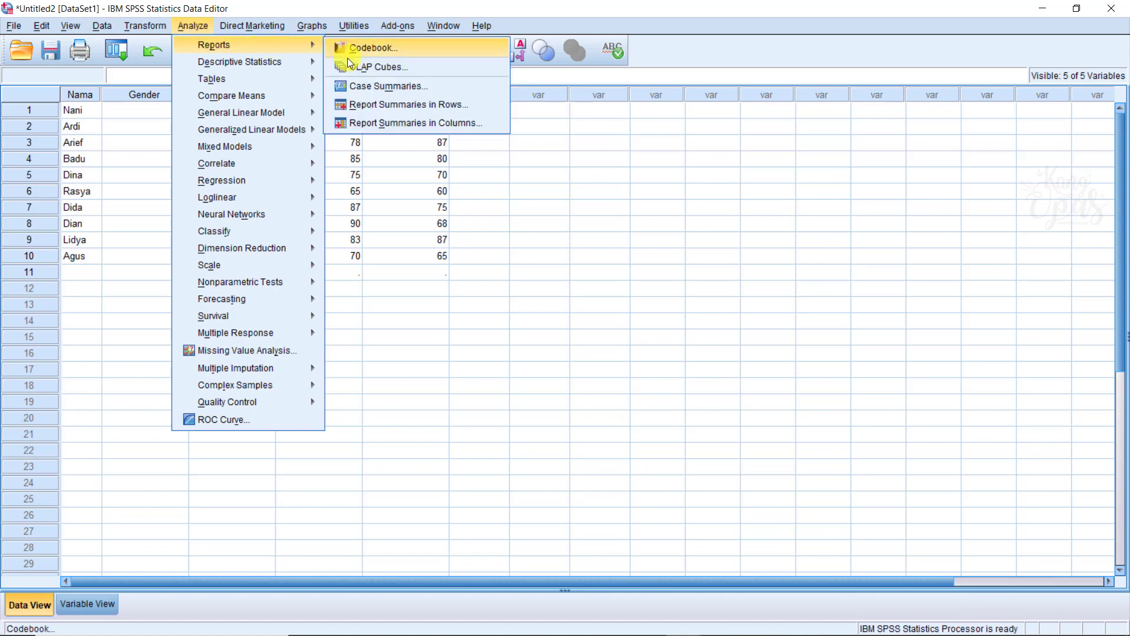
click(361, 69)
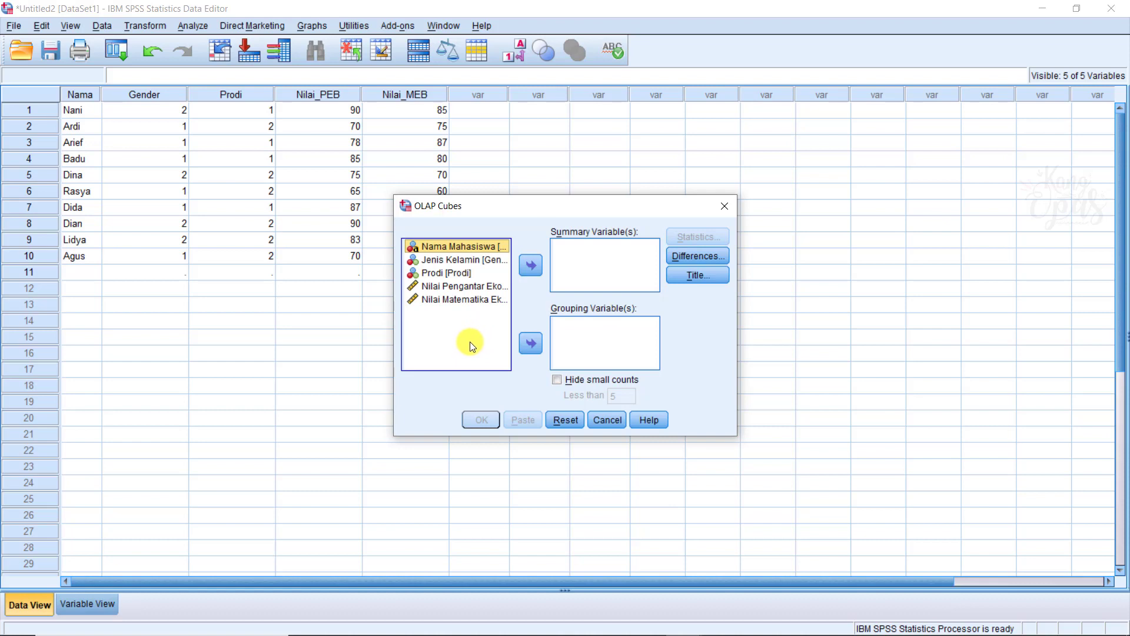
click(457, 286)
shift+click(458, 300)
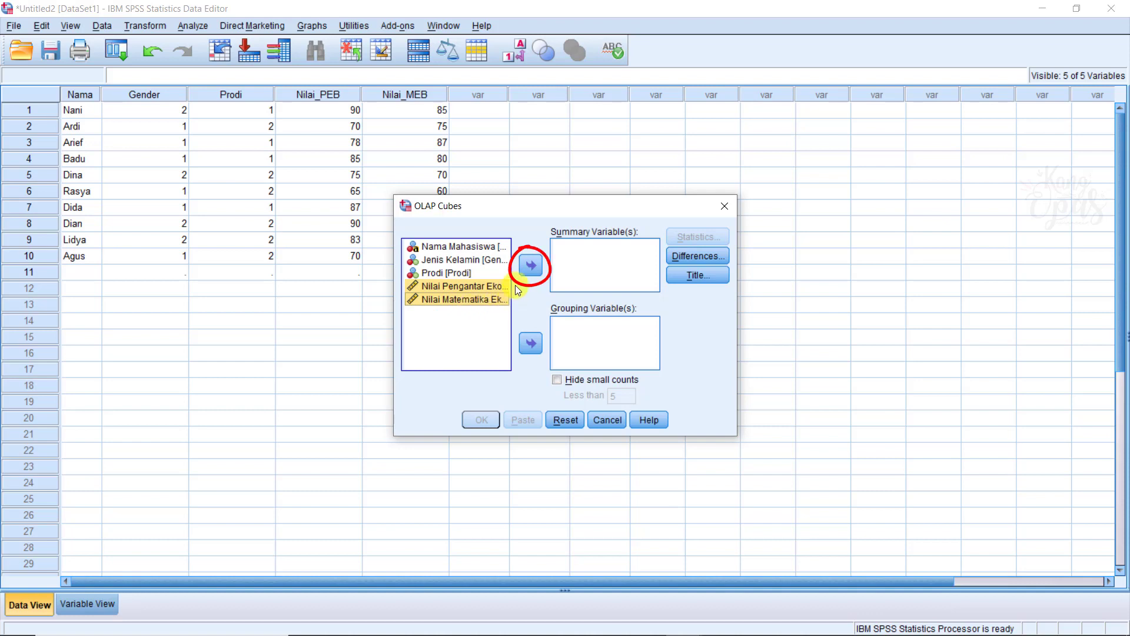
click(532, 268)
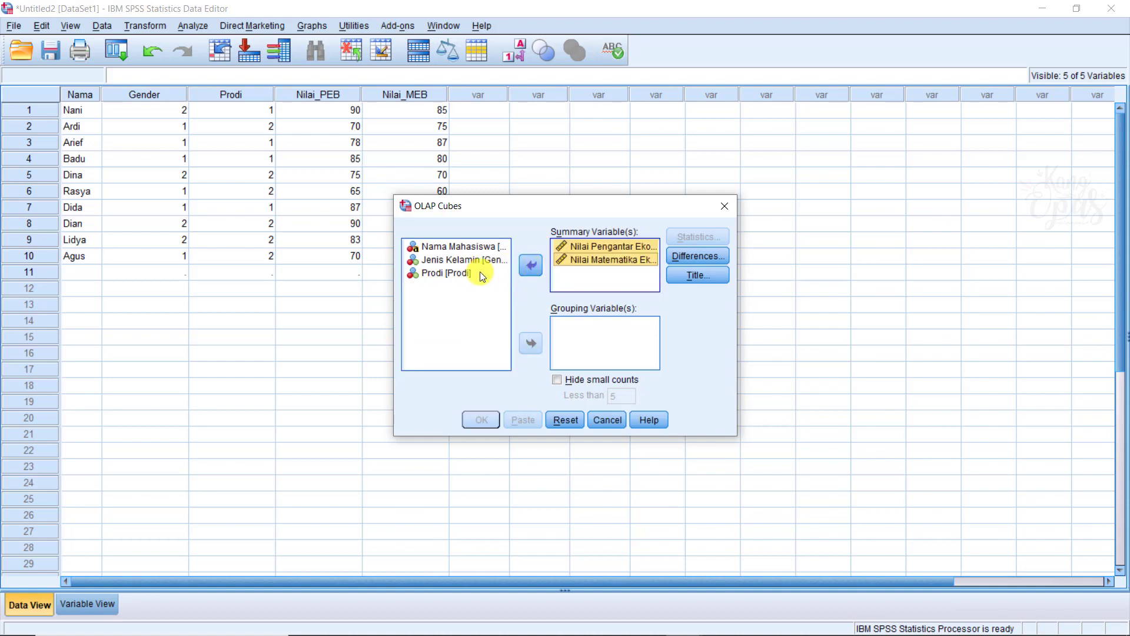
- Add Jenis Kelamin and Prodi as the grouping variables of the OLAP Cubes analysis
click(453, 263)
shift+click(459, 273)
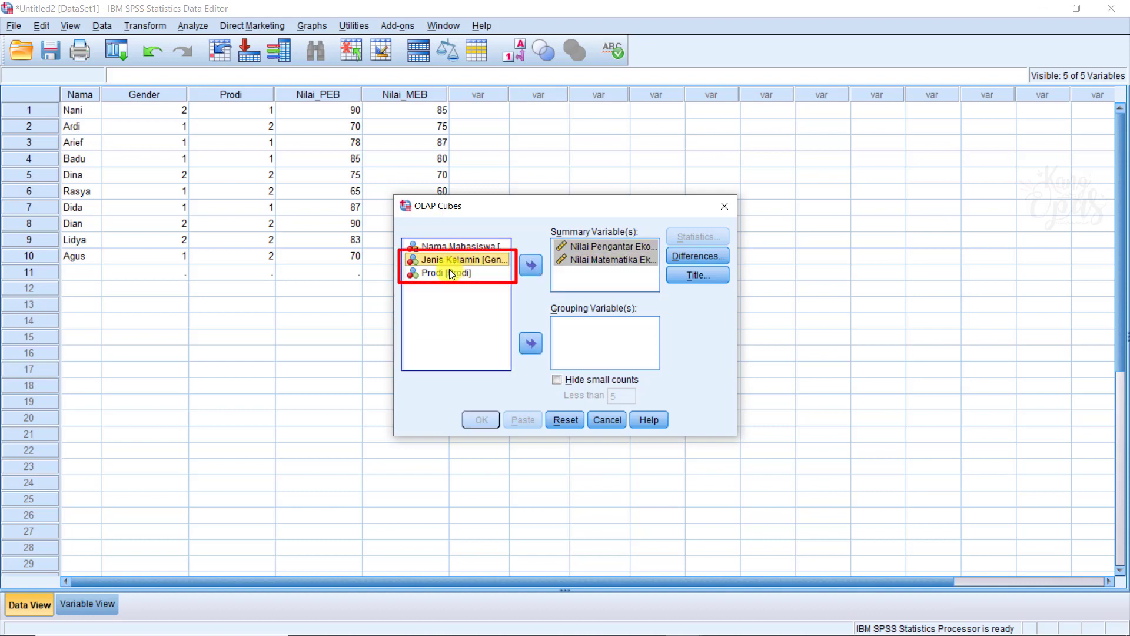
click(532, 345)
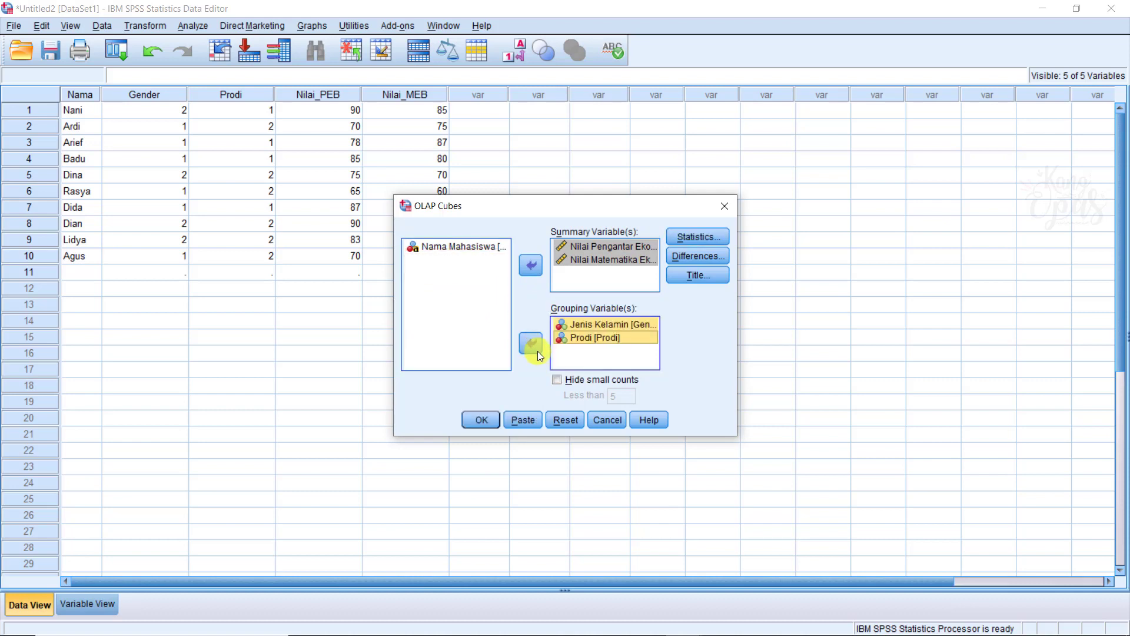
- Add Minimum and Maximum to the cell statistics of the OLAP Cubes analysis
click(702, 237)
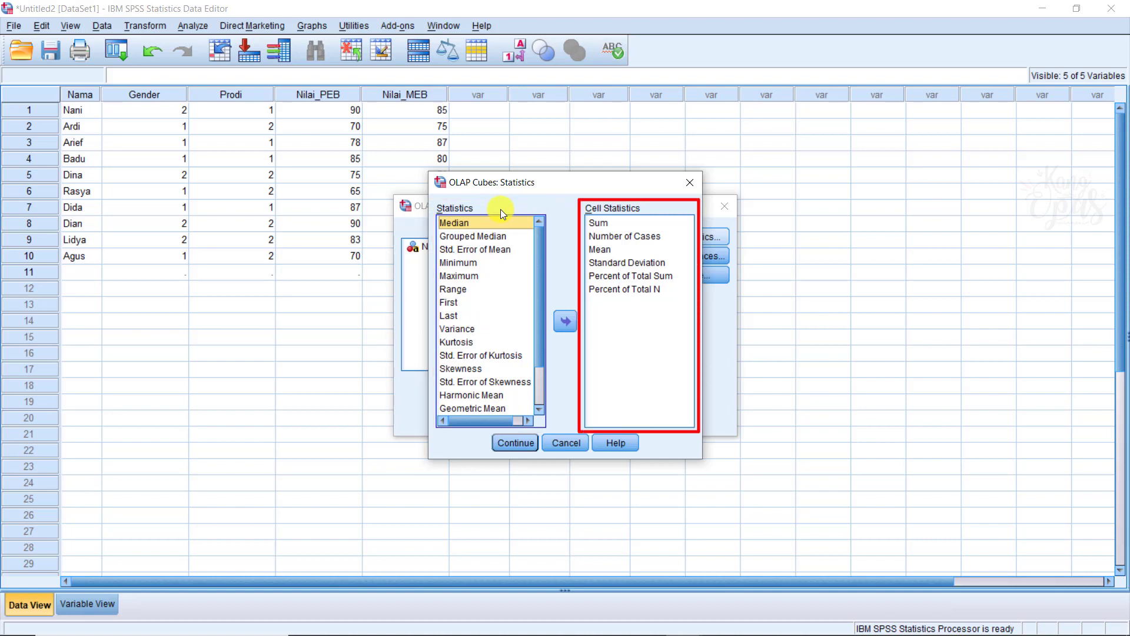
click(651, 211)
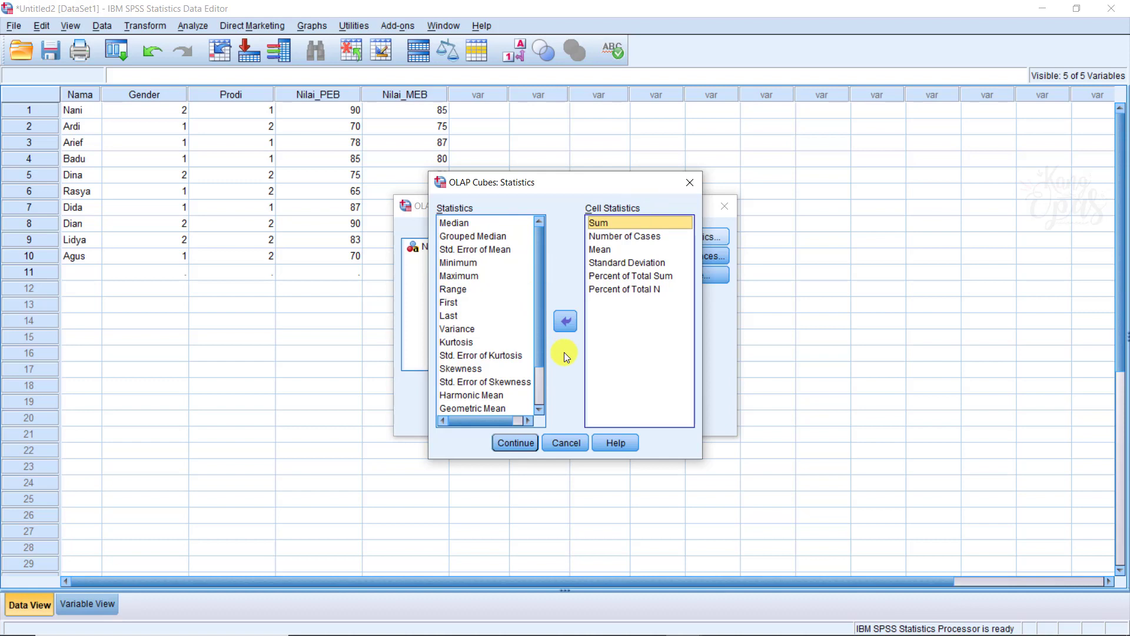
click(459, 264)
shift+click(464, 276)
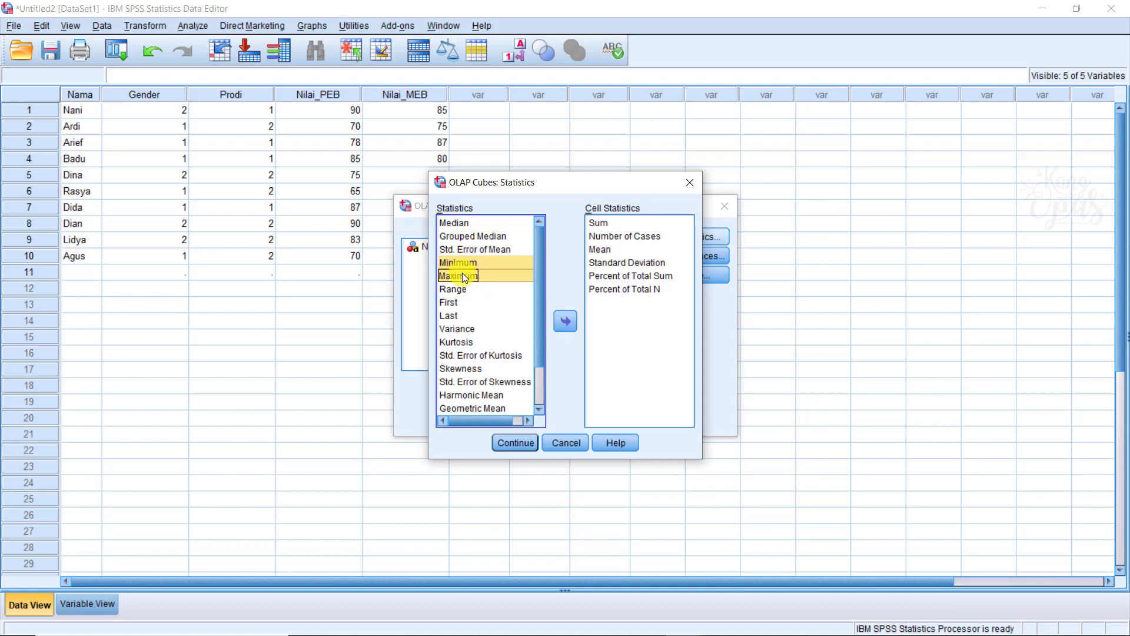
click(567, 322)
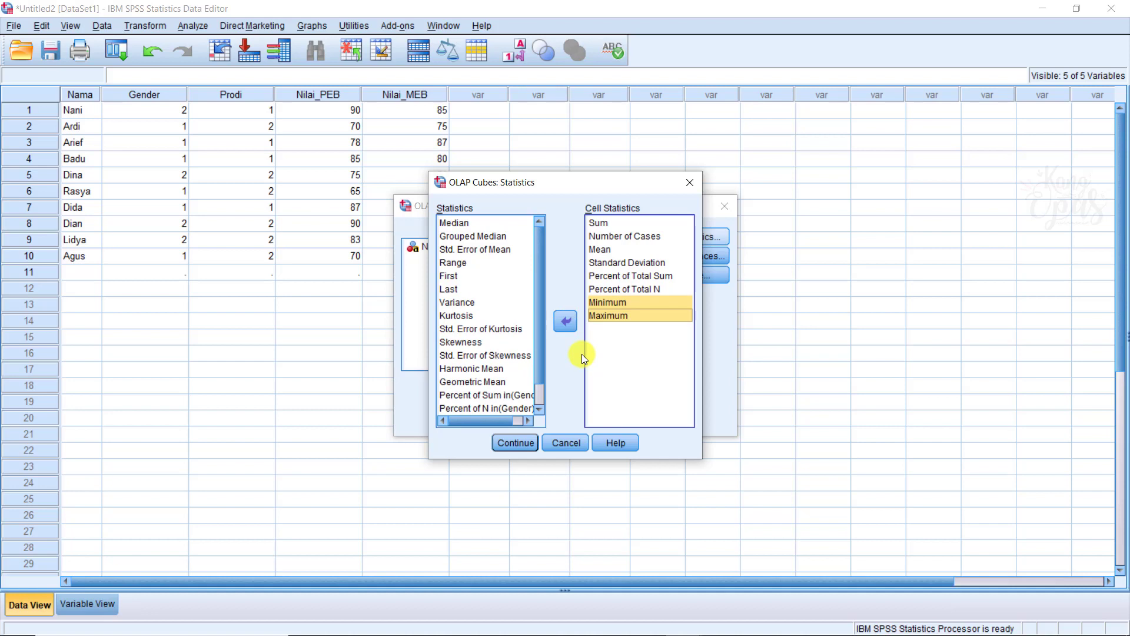
- Remove Percent of Total Sum and Percent of Total N from the cell statistics and accept the selection
click(624, 275)
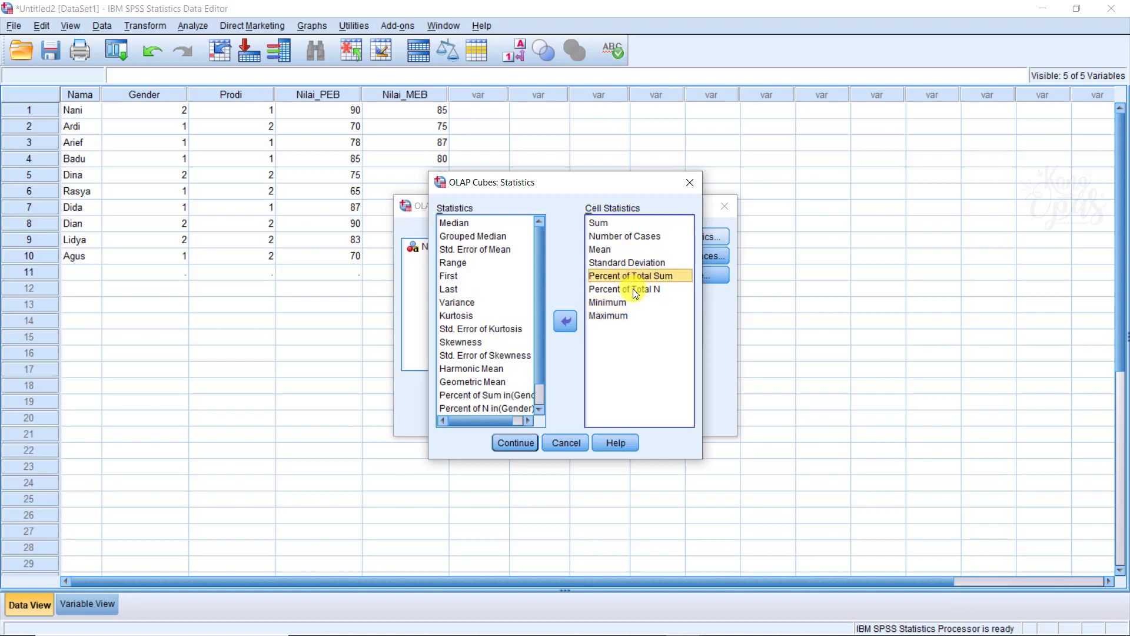
ctrl+click(627, 288)
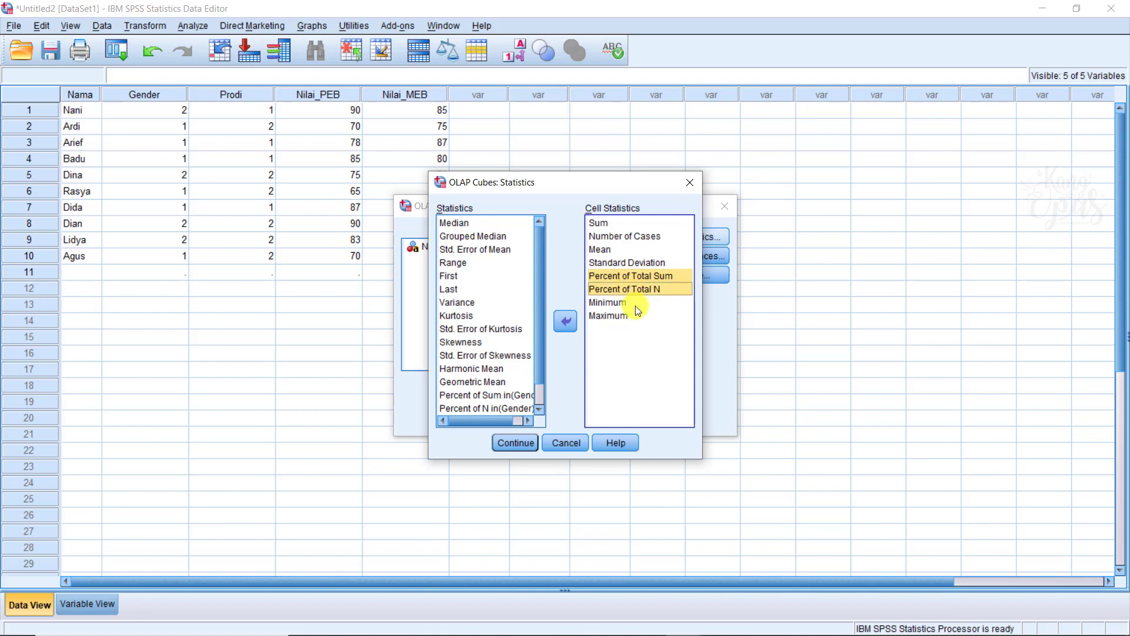
click(564, 320)
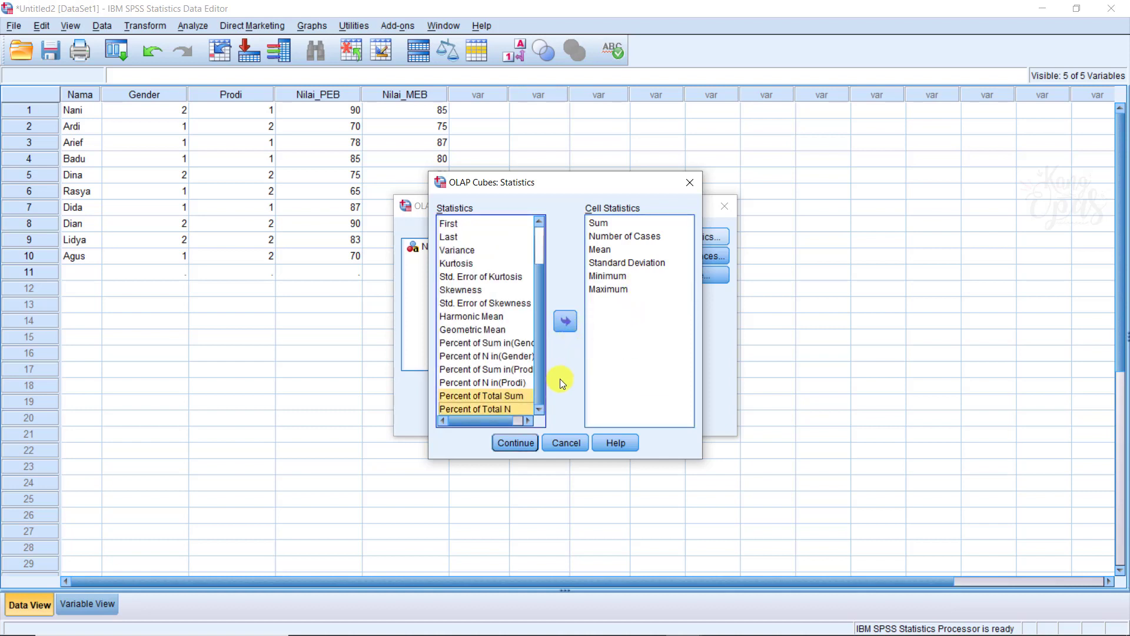
click(518, 443)
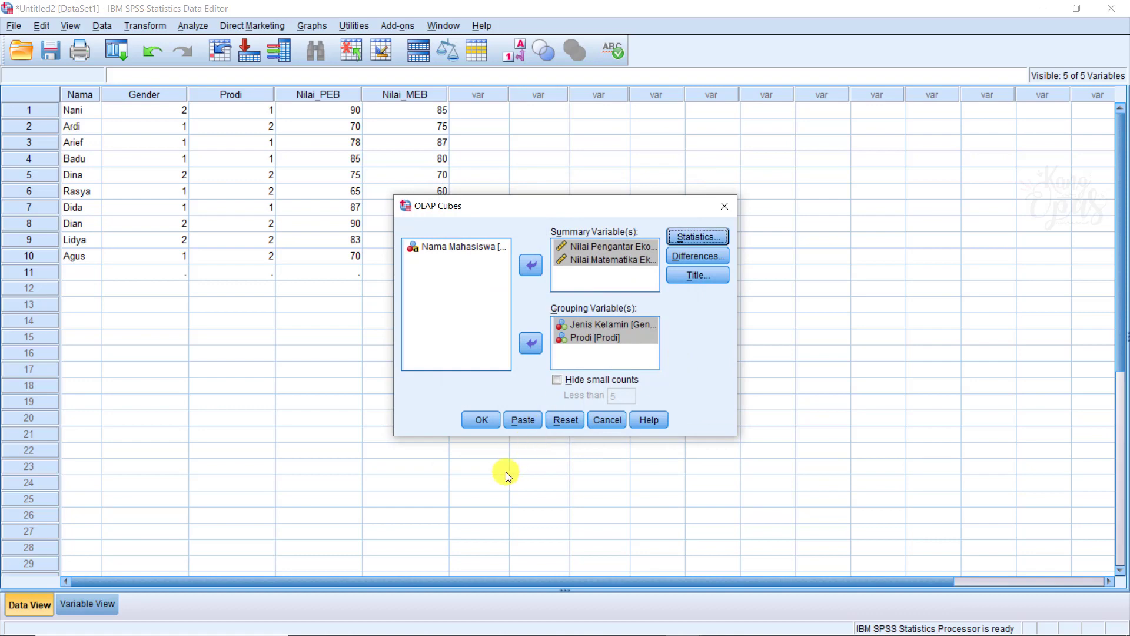
- Run the OLAP Cubes analysis and open the resulting OLAP Cubes pivot table for interactive editing
click(480, 420)
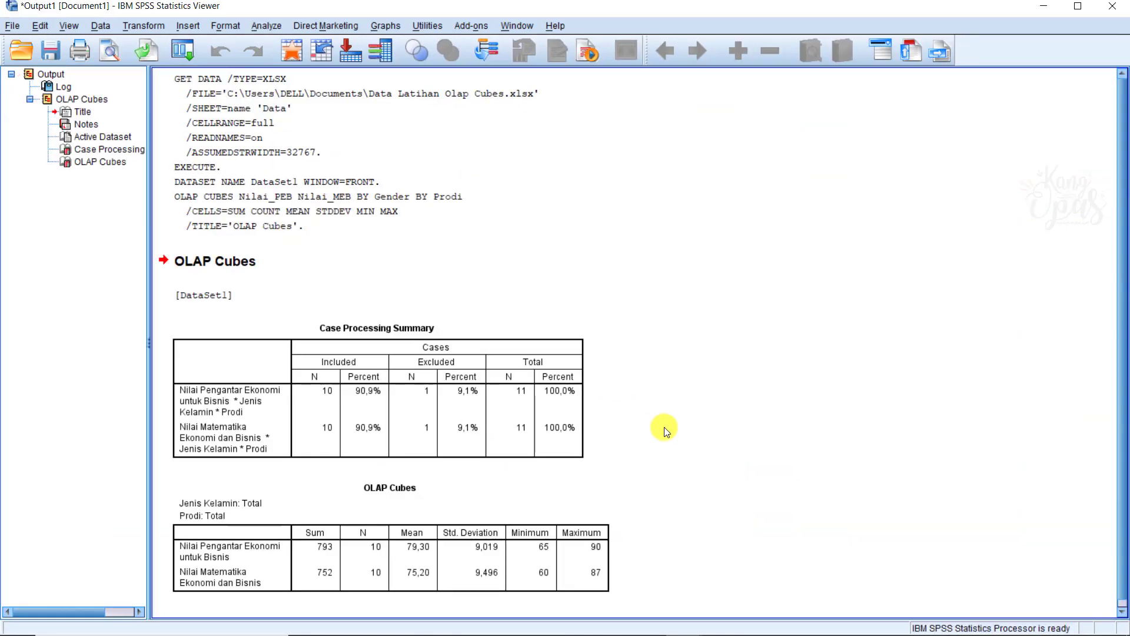
click(585, 536)
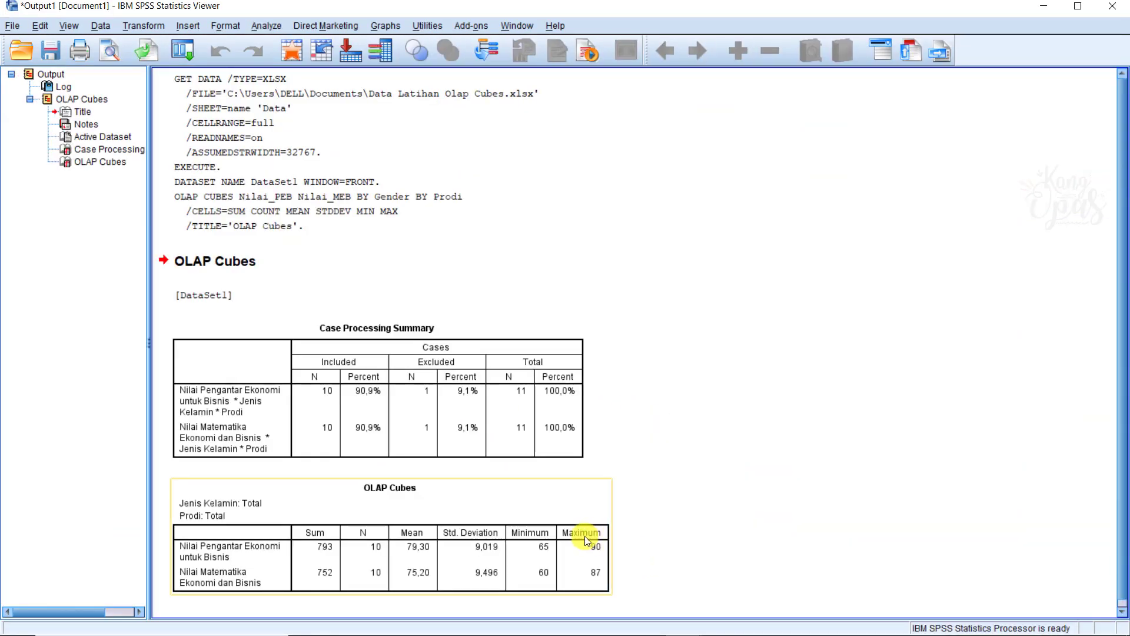
click(581, 502)
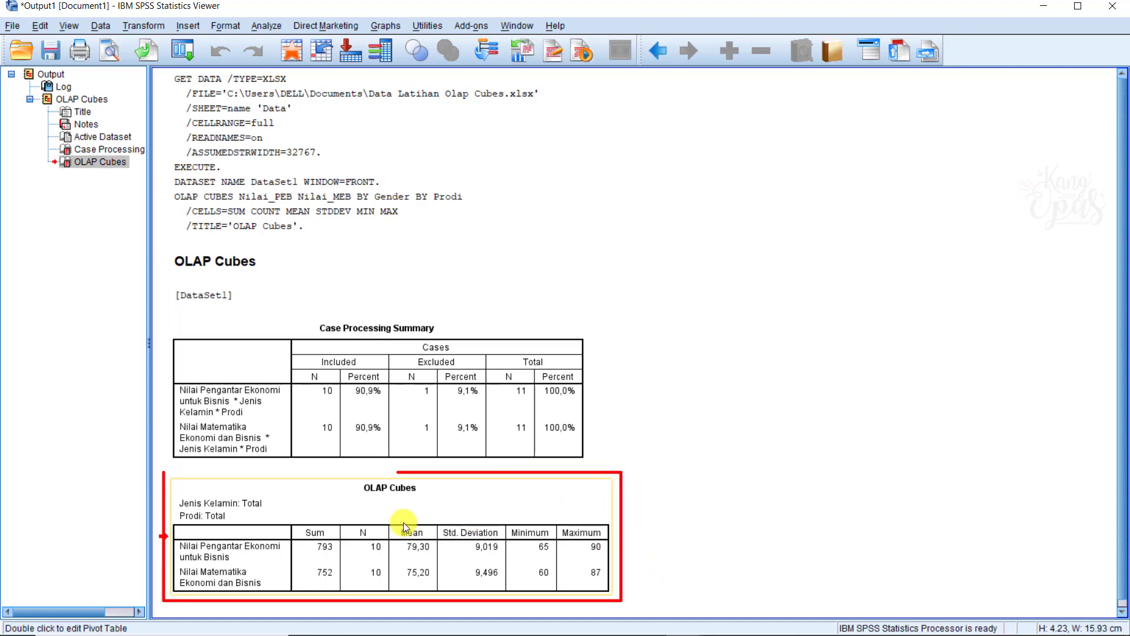
double_click(254, 515)
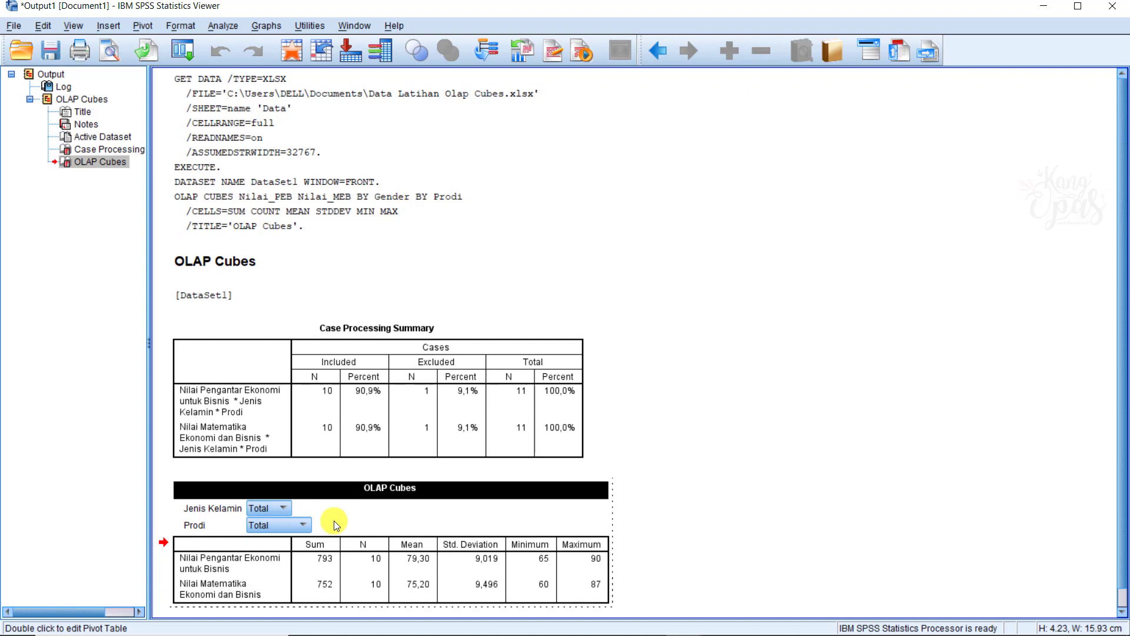
- Show the OLAP Cubes table for Jenis Kelamin Pria and Prodi Akuntansi
click(283, 509)
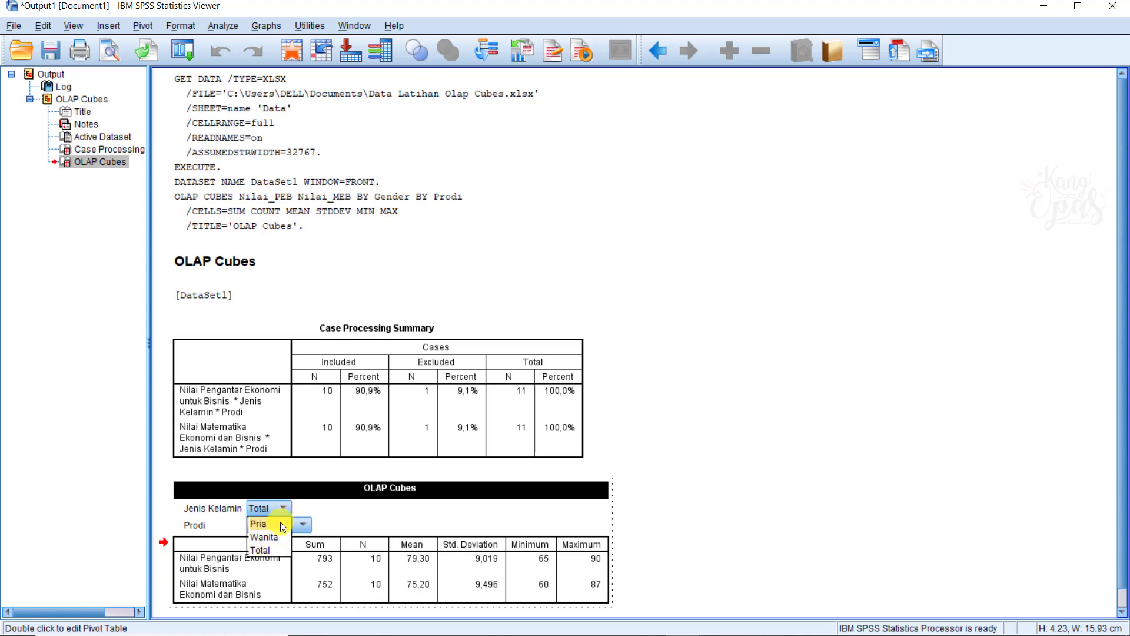
click(263, 524)
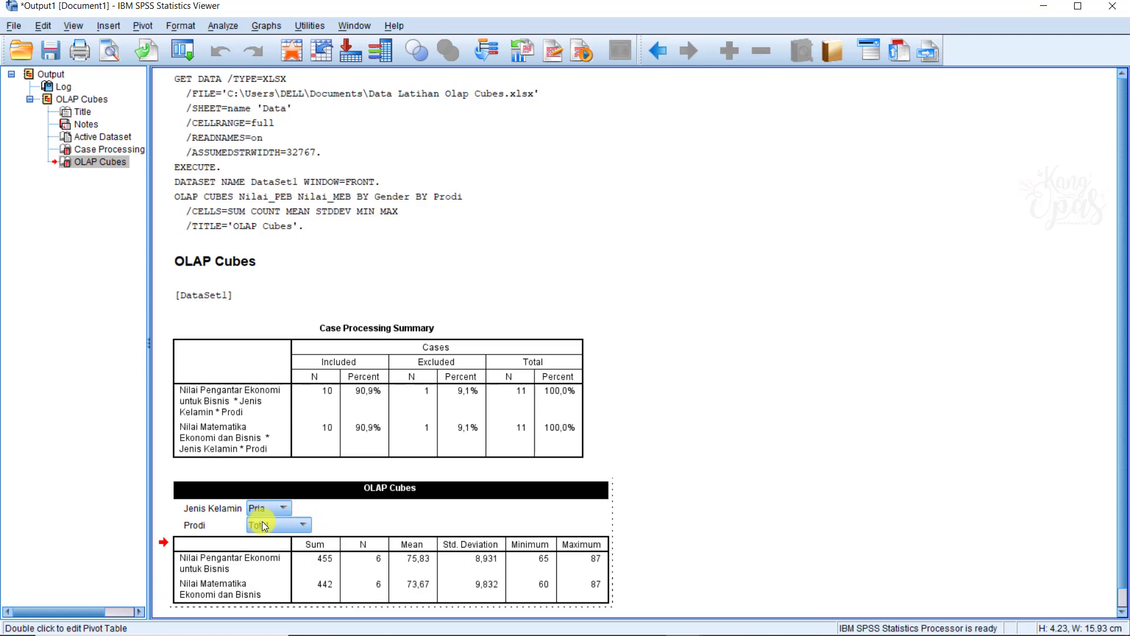
click(306, 525)
click(294, 540)
- Switch the OLAP Cubes table to Prodi Manajemen, first for Pria and after that for Wanita
click(302, 525)
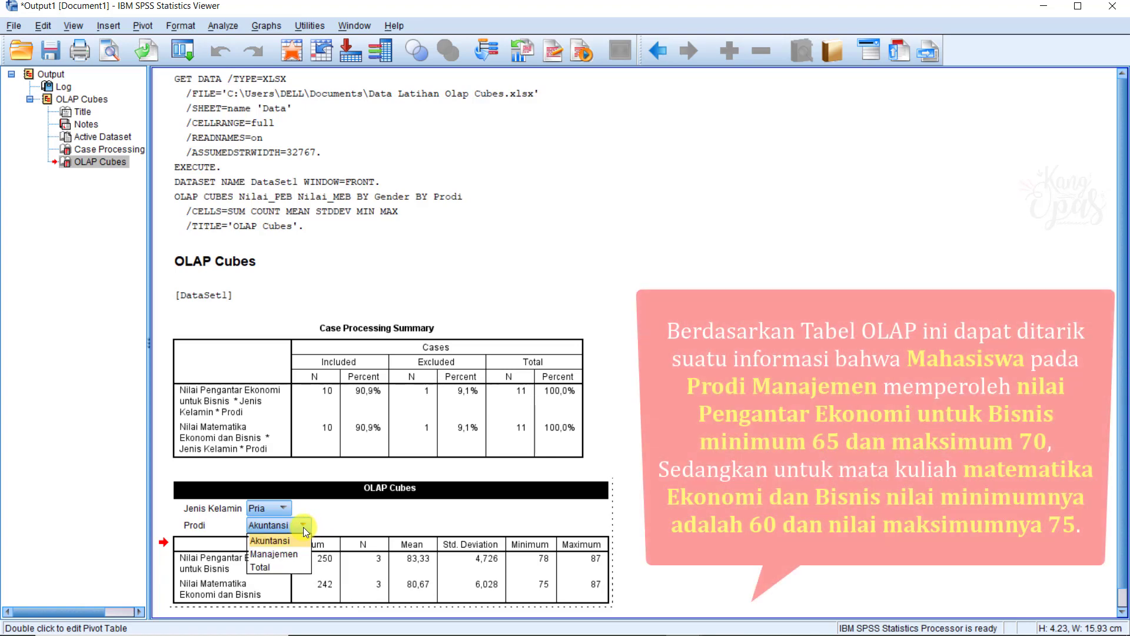
click(291, 553)
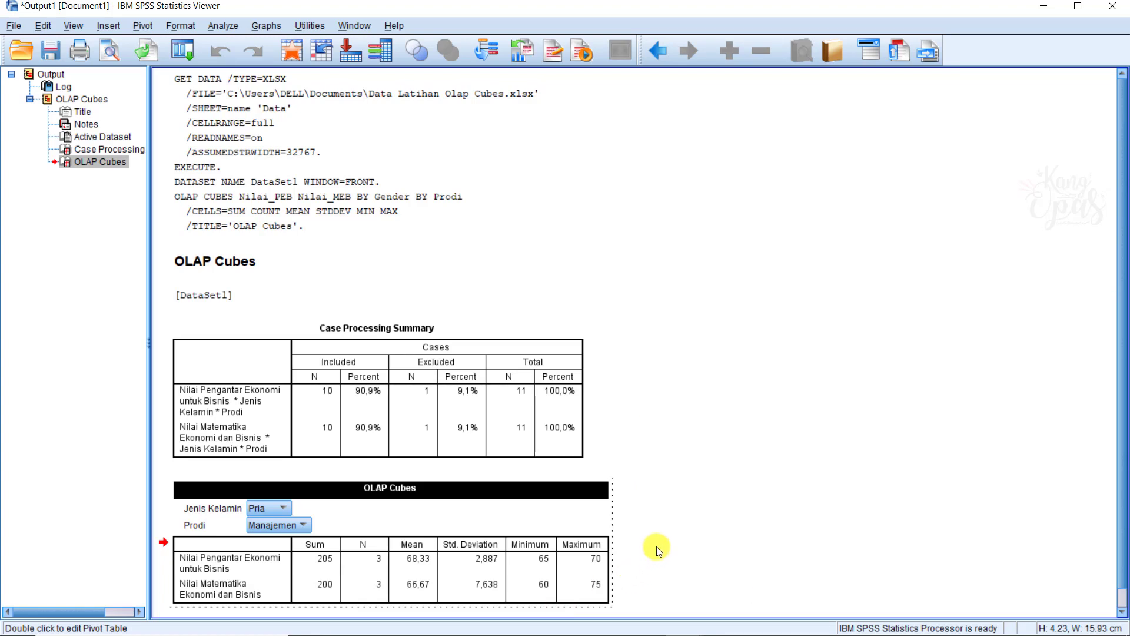
click(283, 509)
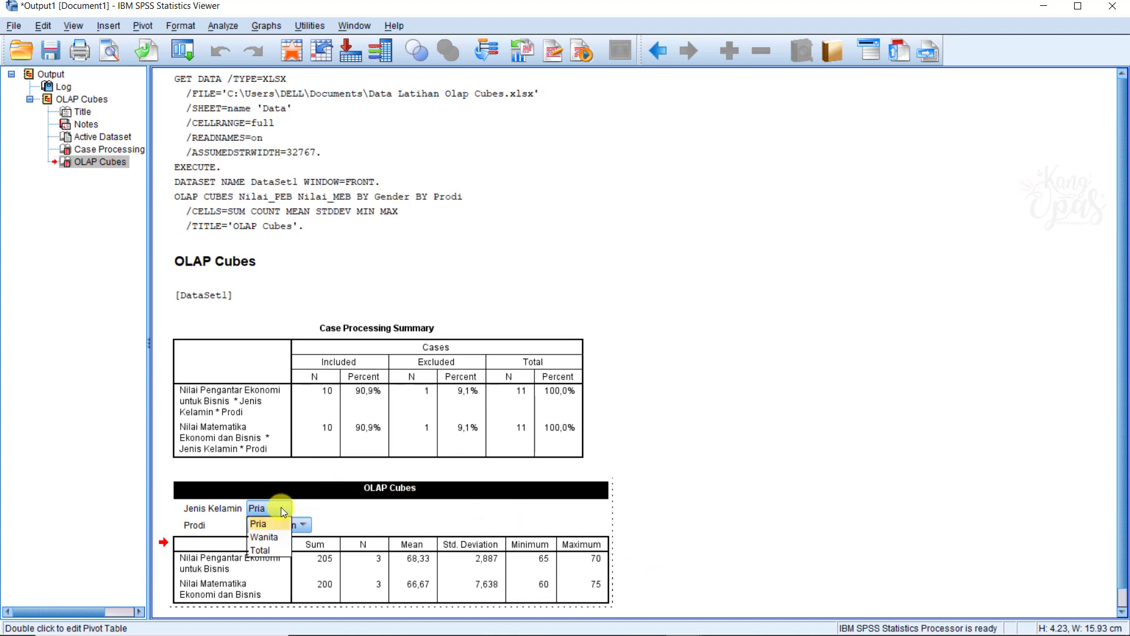
click(273, 537)
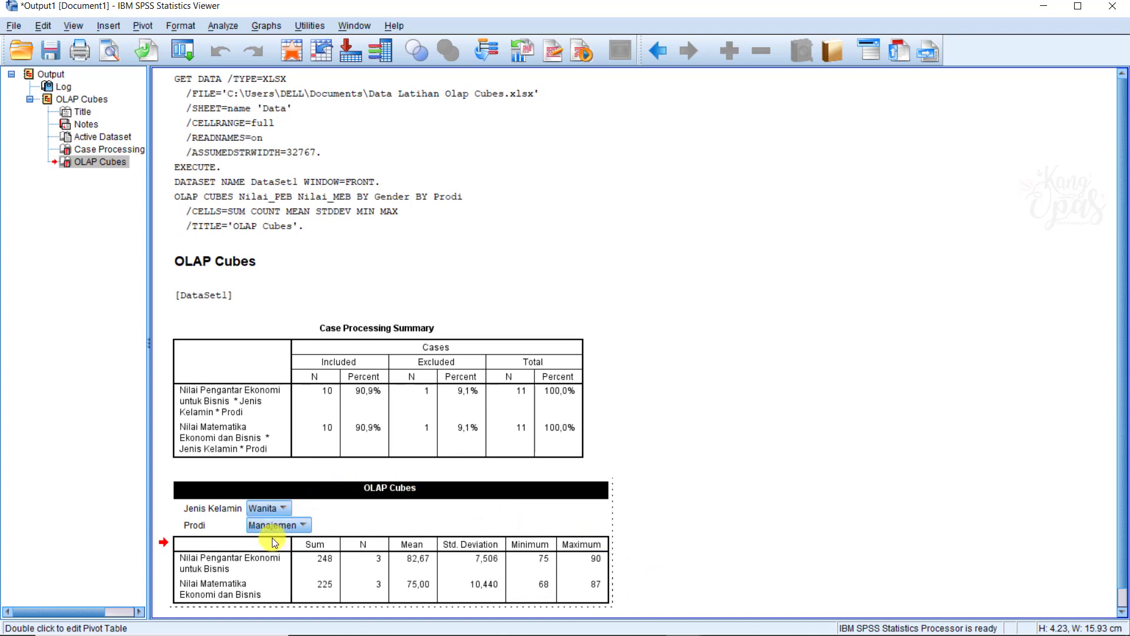